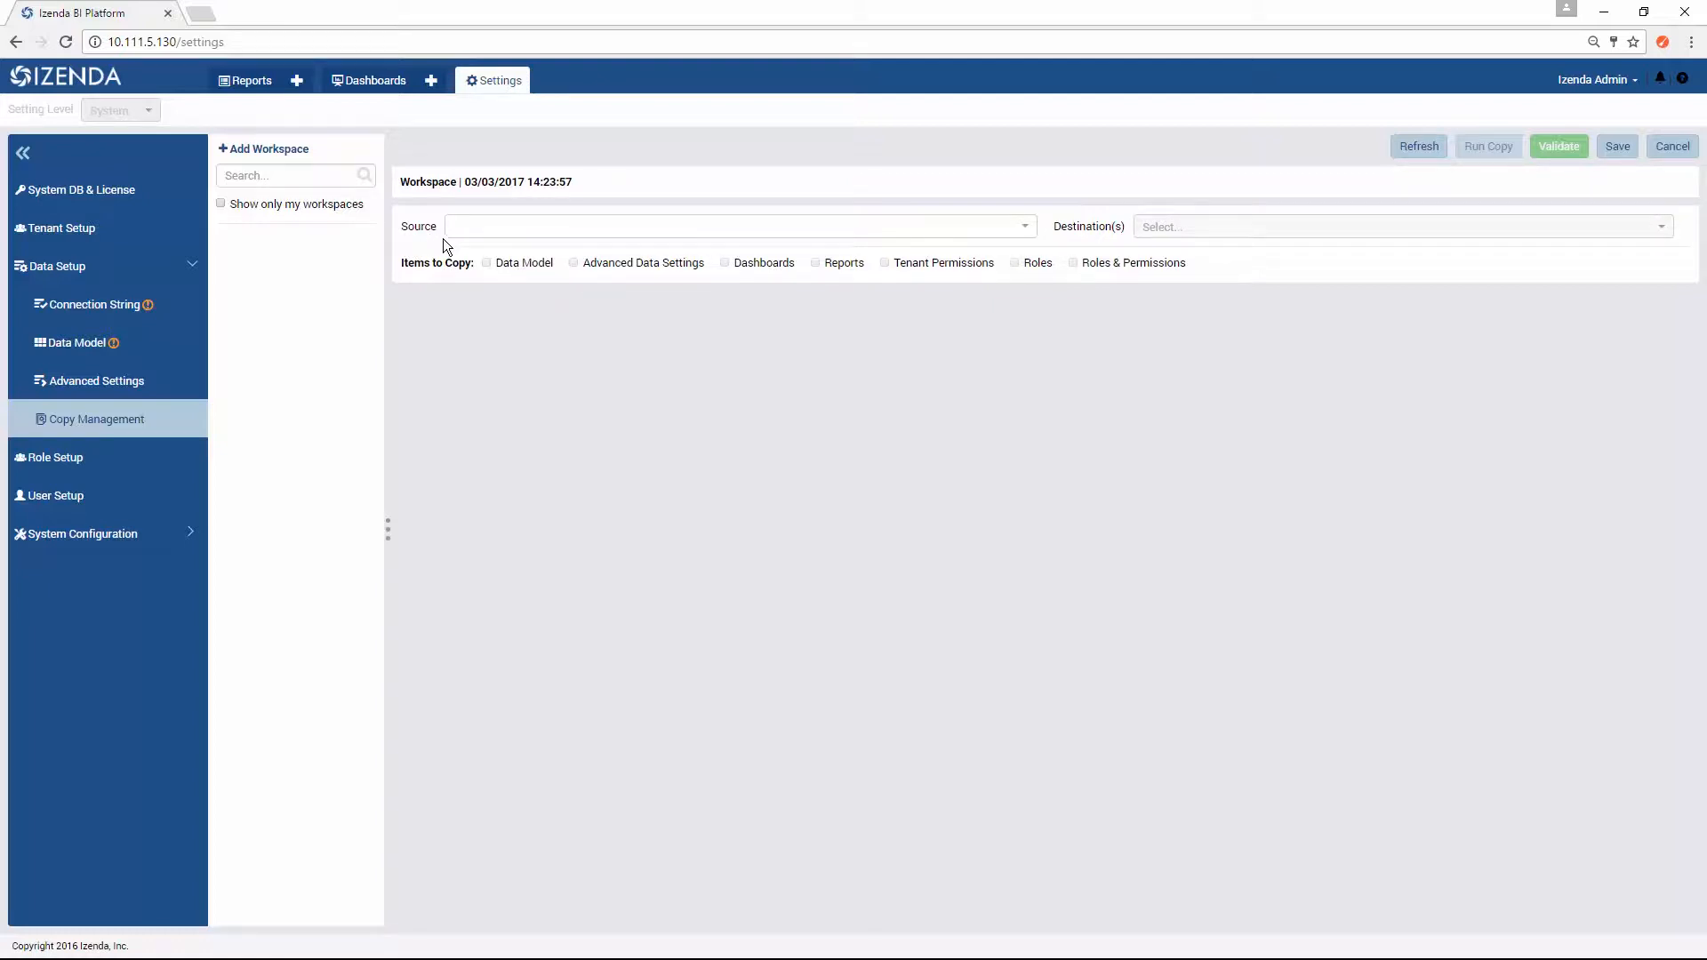
Step: Set the workspace's copy source to System and its destination to All Tenants
click(1025, 229)
scroll(1018, 366, down, 2)
scroll(921, 285, up, 2)
click(901, 251)
click(1228, 227)
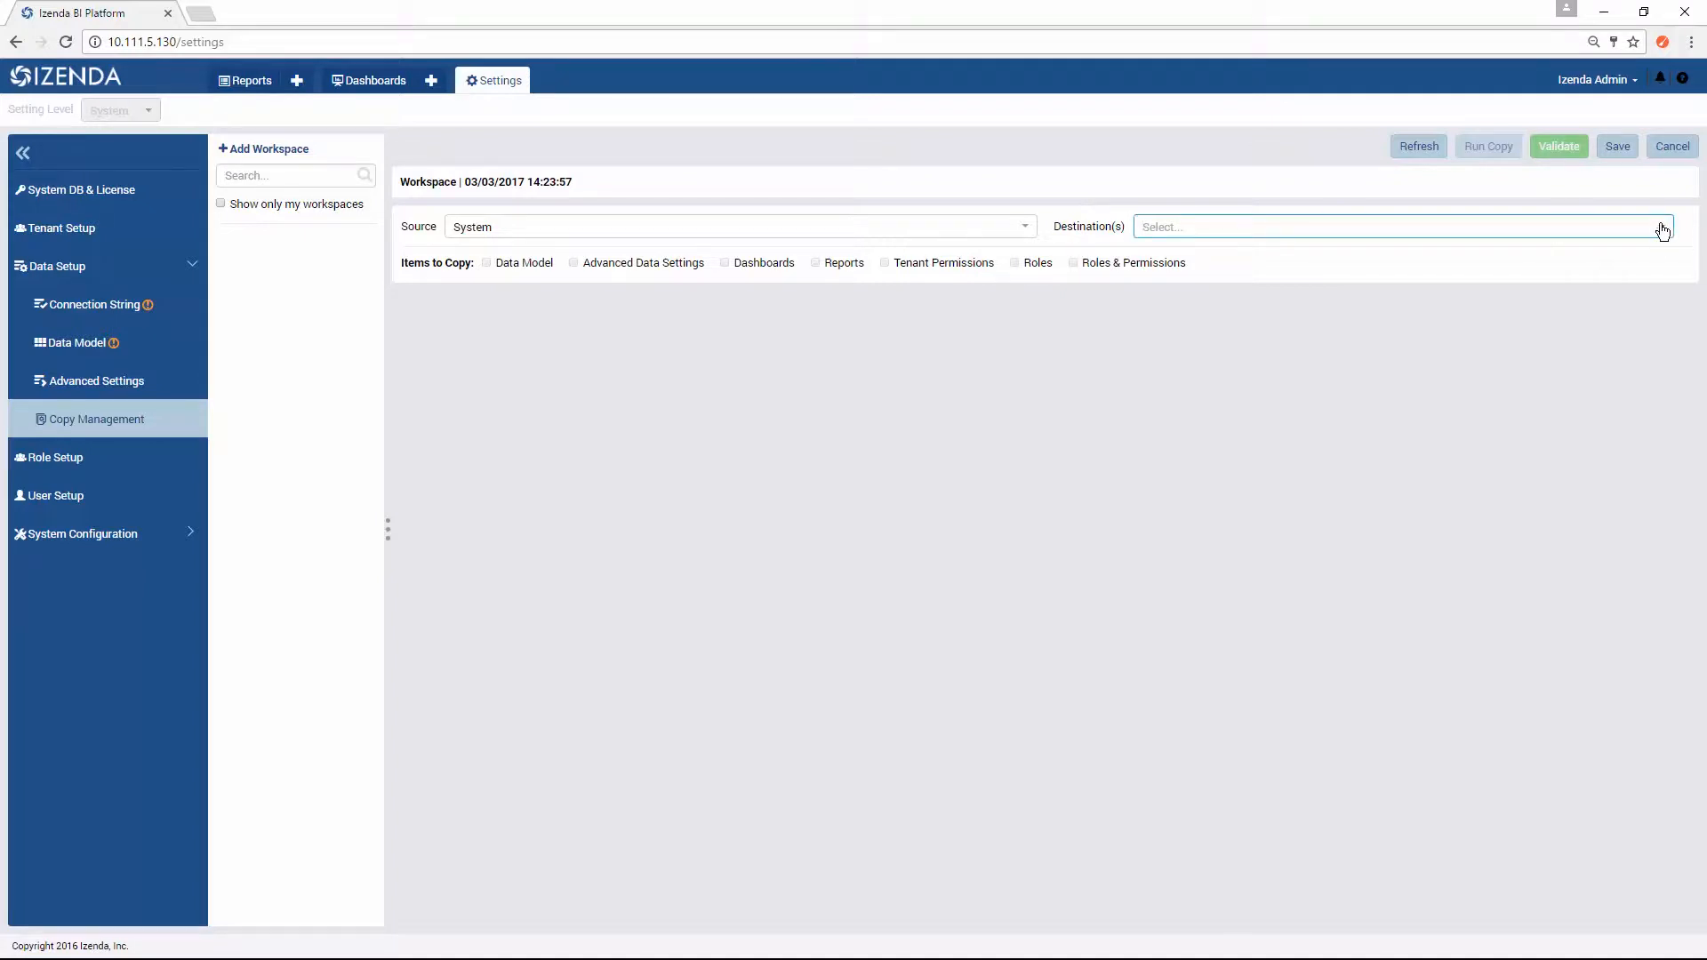
text(All Tenants)
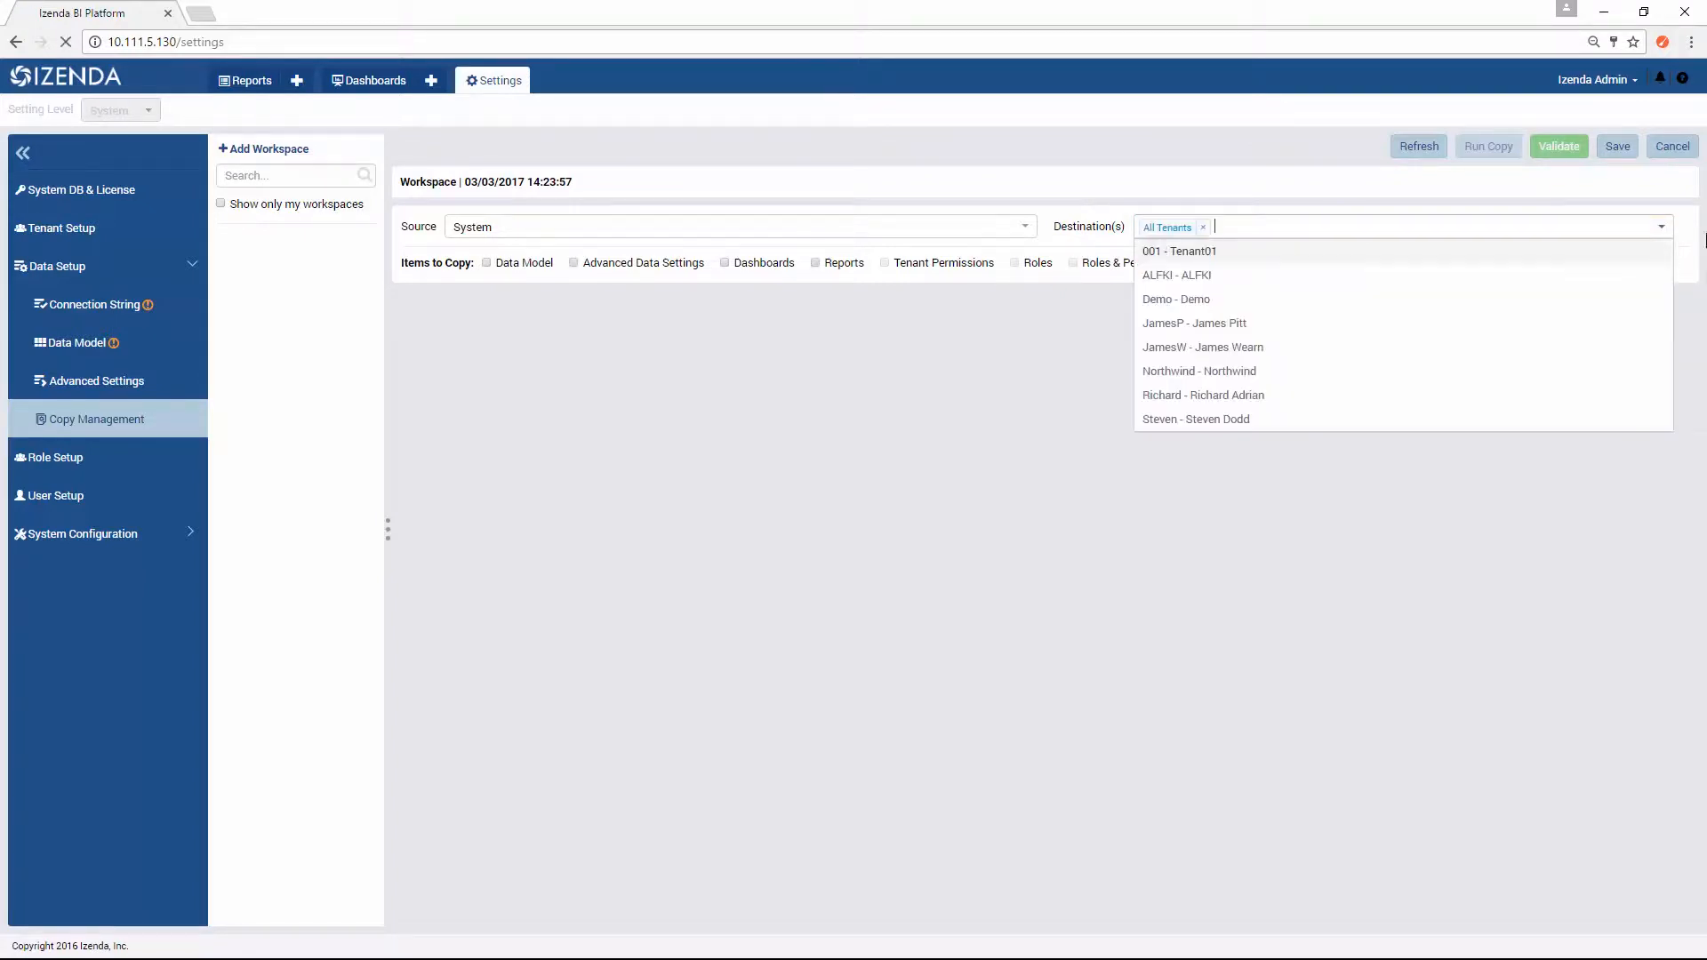
key(Return)
click(1095, 396)
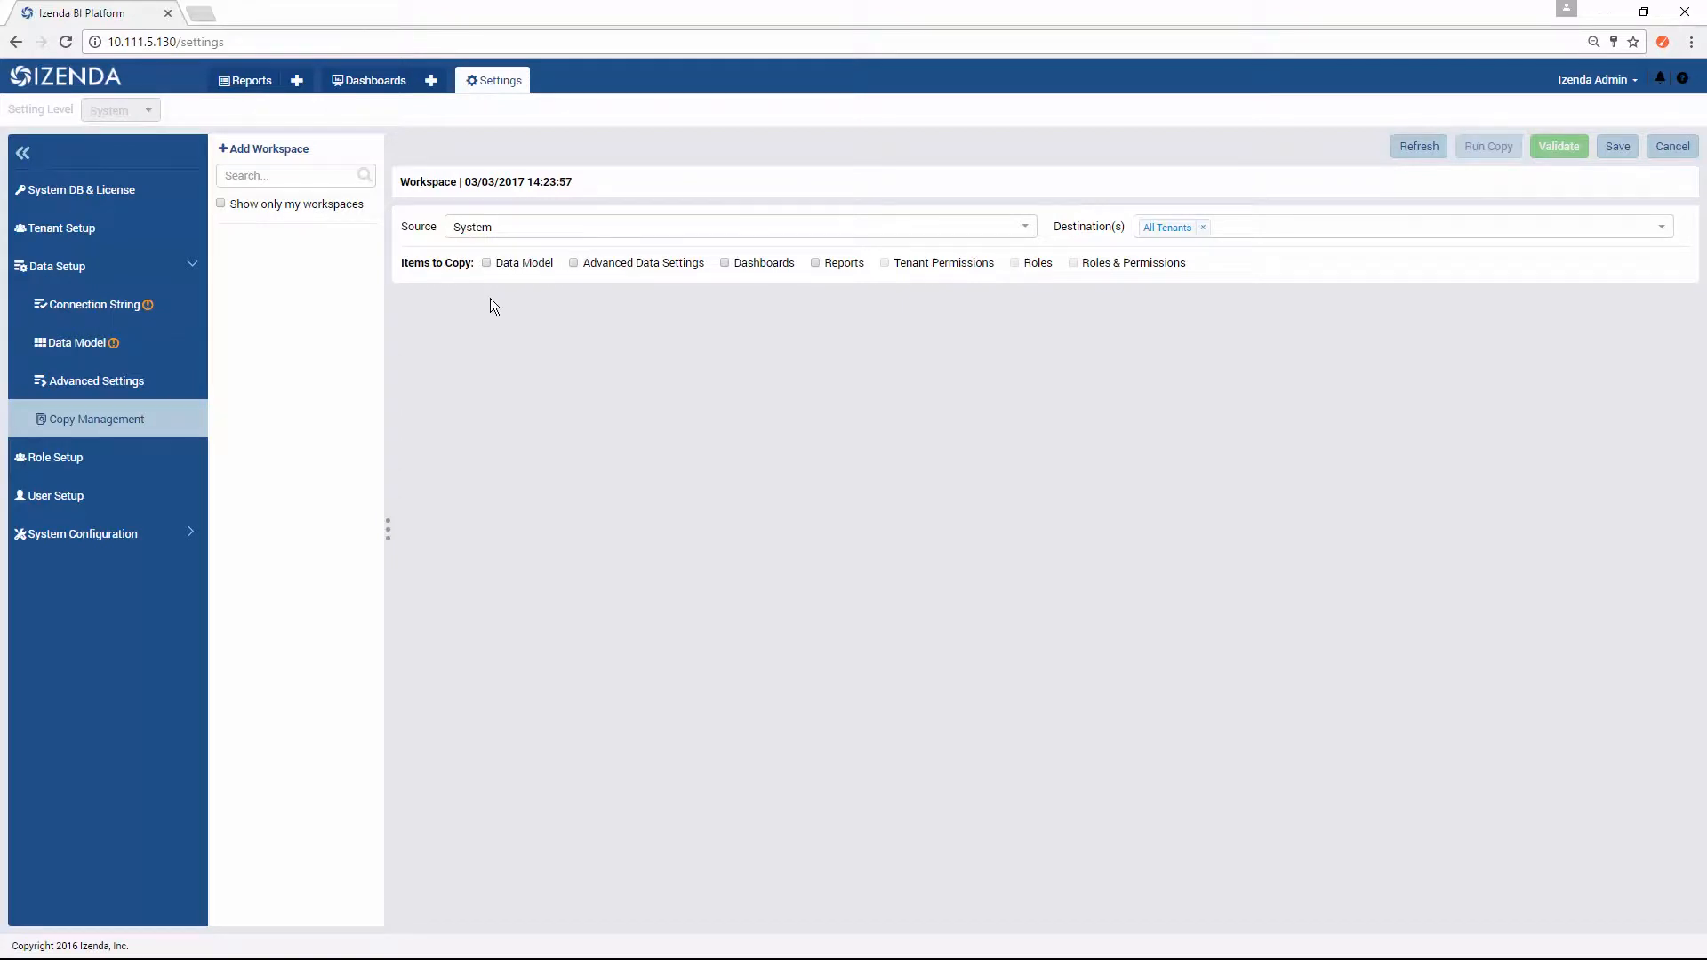
Step: Include Data Model in the items to copy and collapse the schemas under each listed source database
click(487, 264)
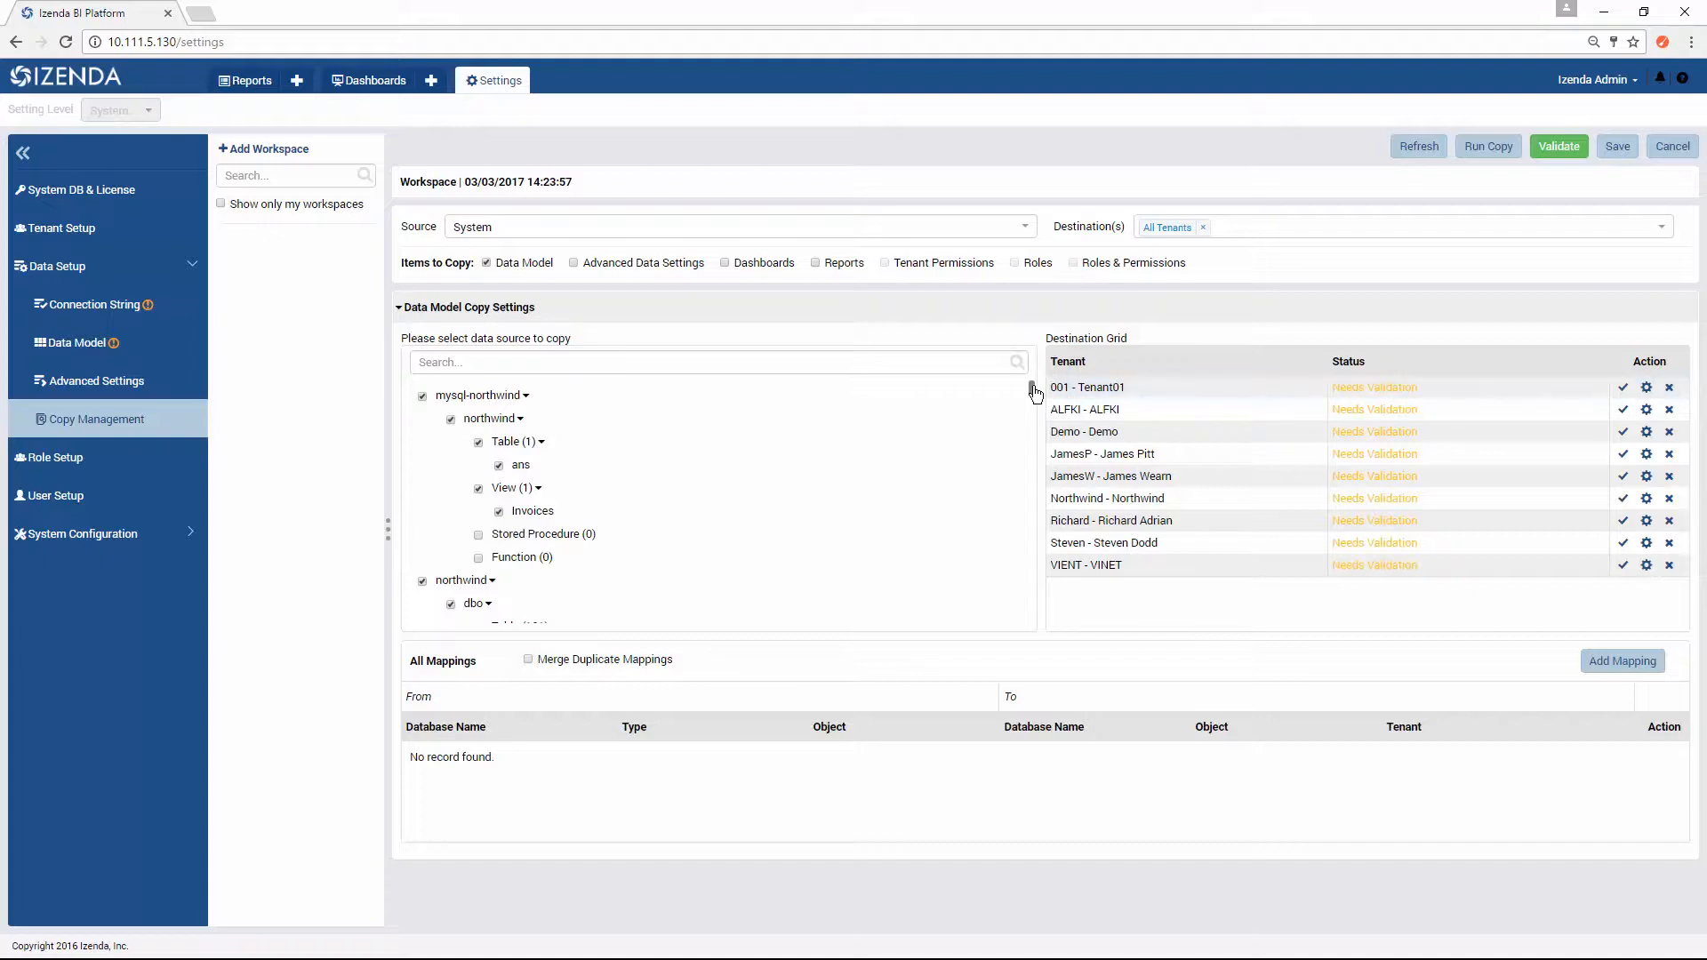
mouse_move(1032, 394)
mouse_down()
mouse_move(1055, 616)
mouse_move(1029, 552)
mouse_move(1033, 384)
mouse_up()
click(520, 419)
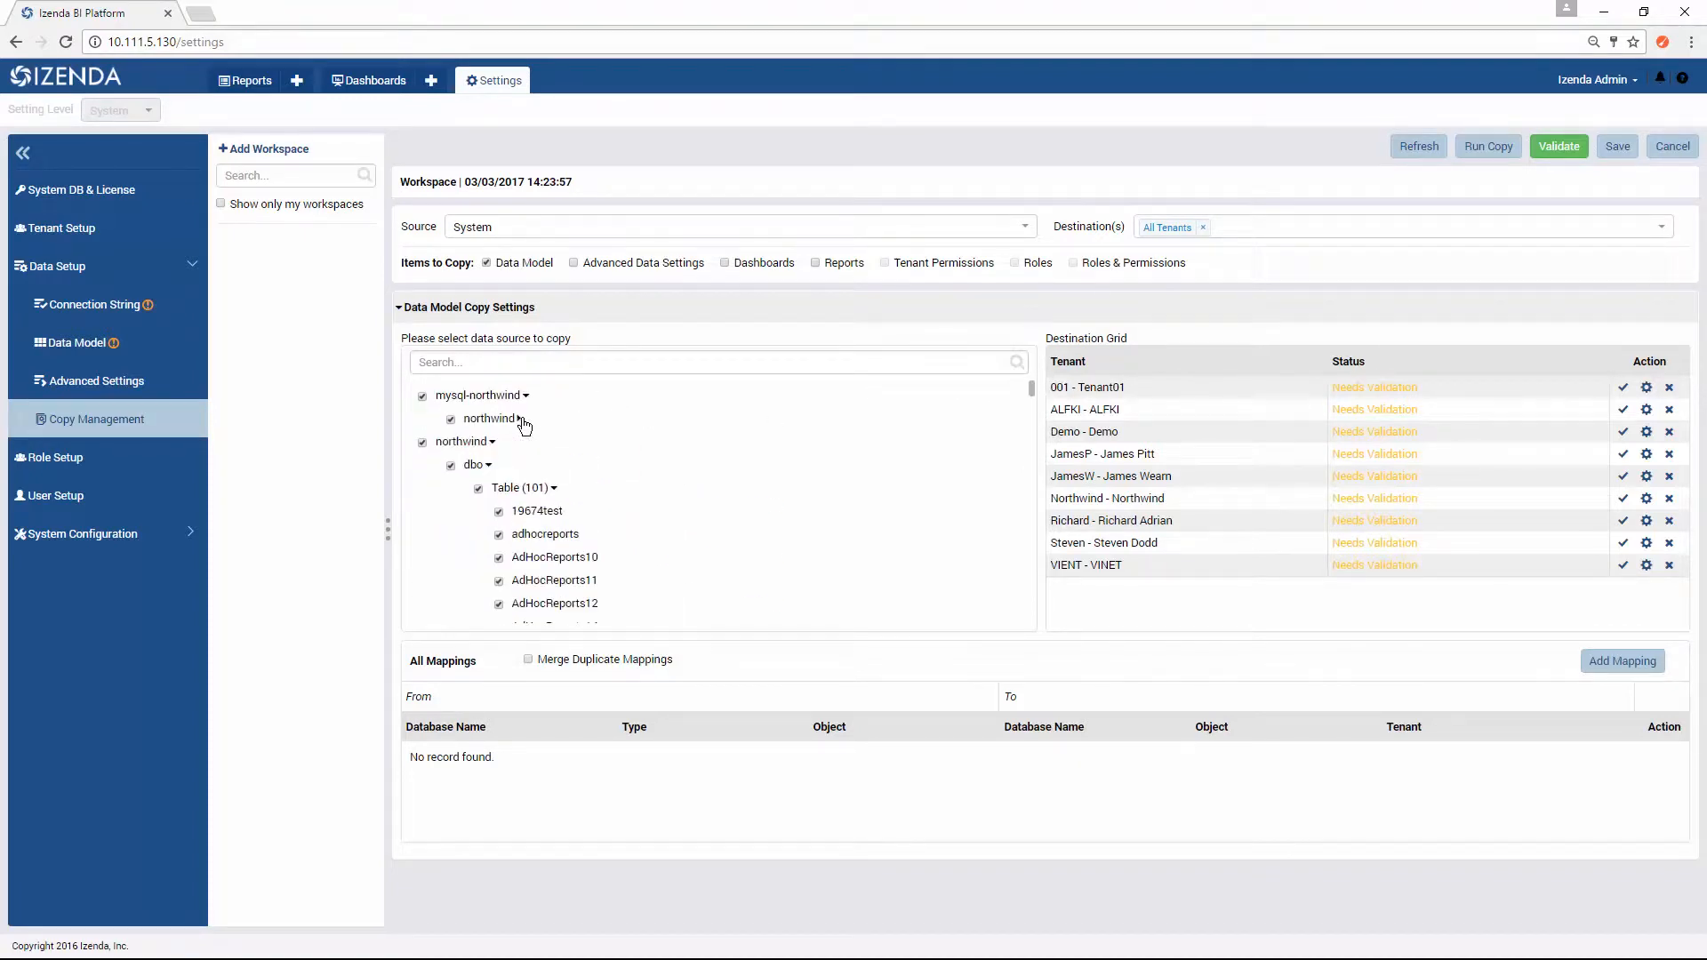
click(488, 464)
click(489, 512)
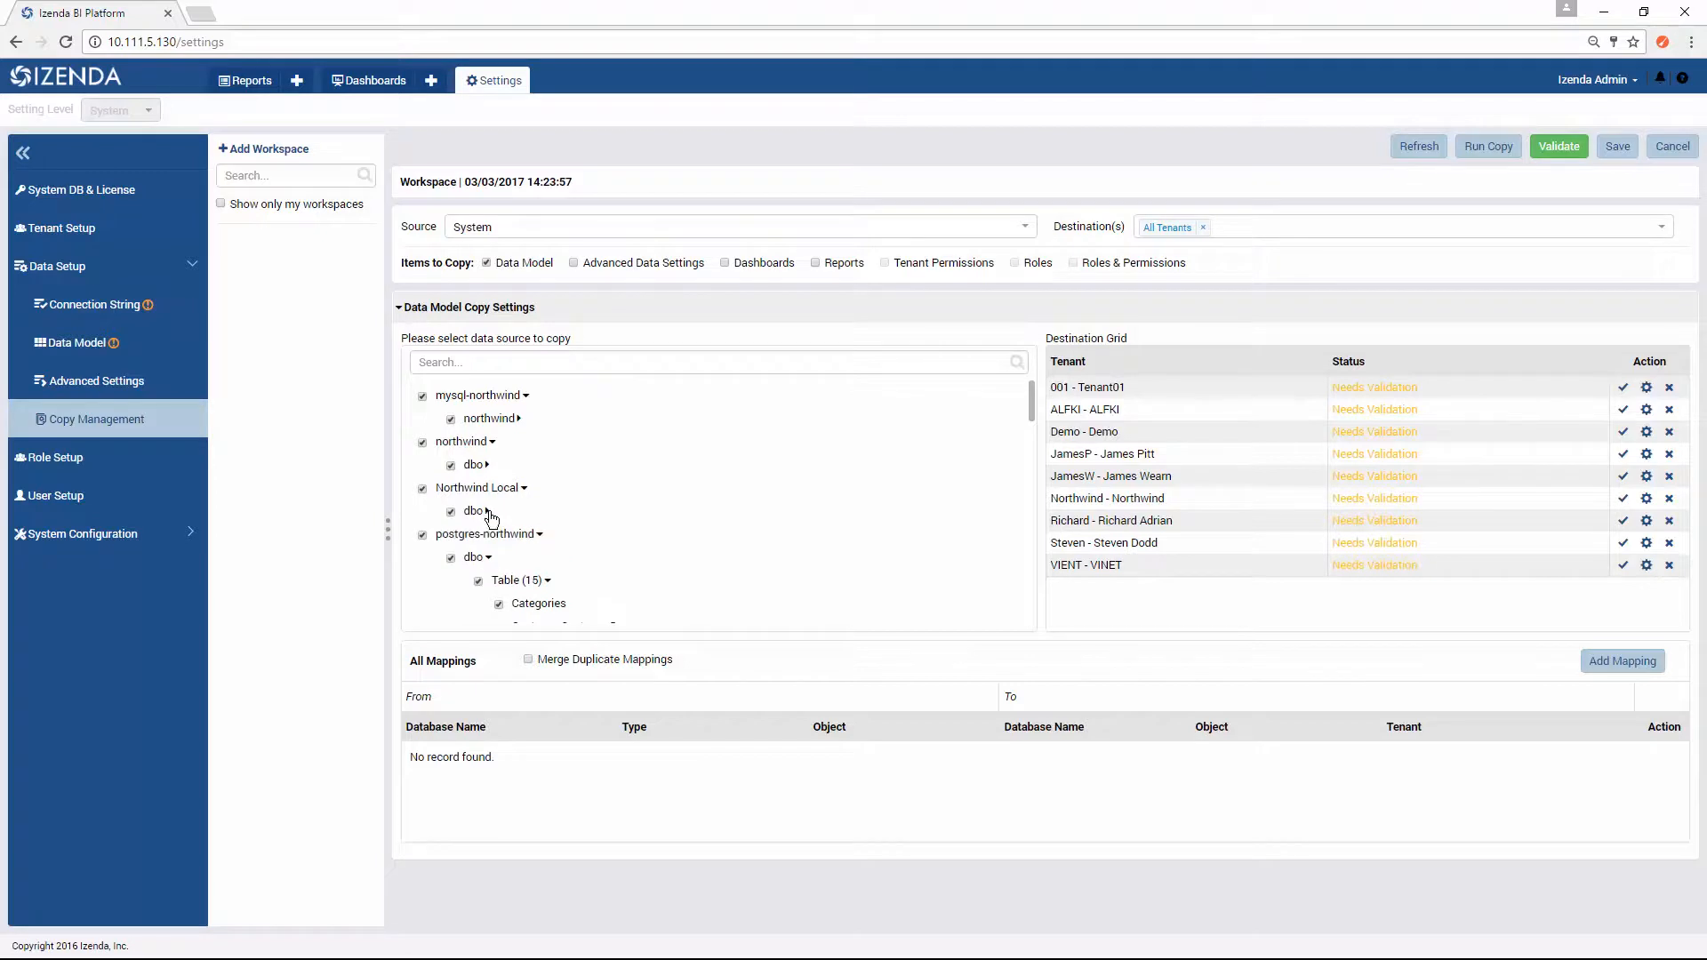
click(488, 557)
Step: Expand the mysql-northwind schema, exclude its Invoices view, and remove Data Model from the items to copy
click(520, 419)
click(499, 466)
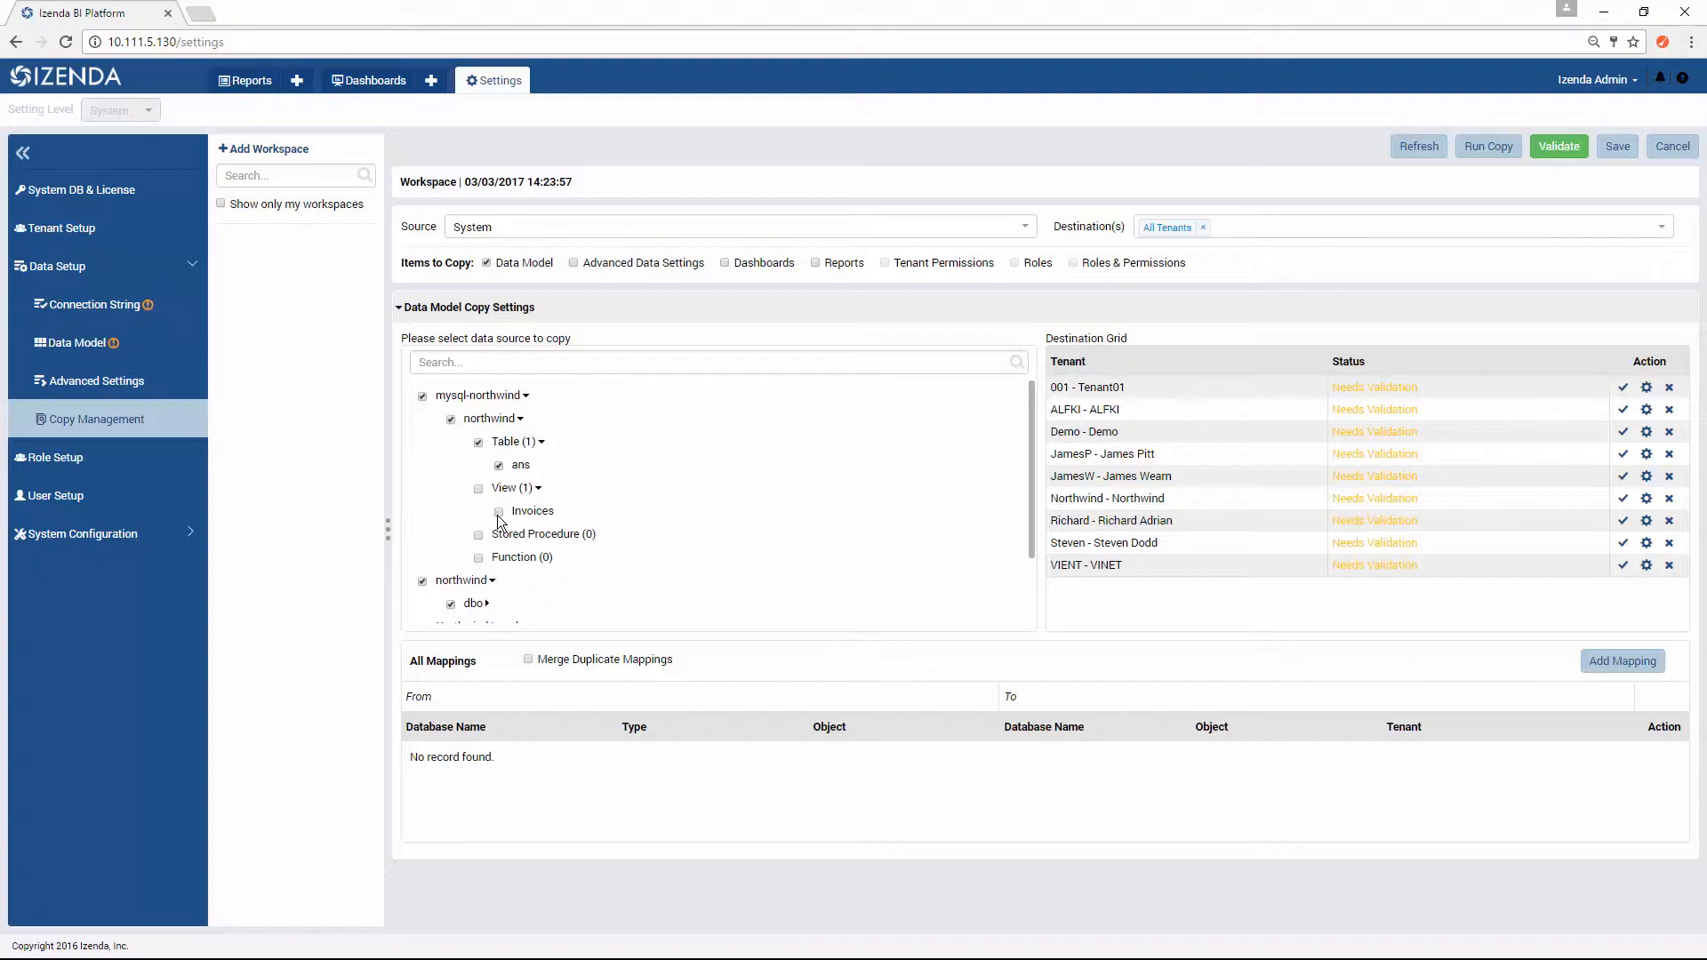
click(487, 263)
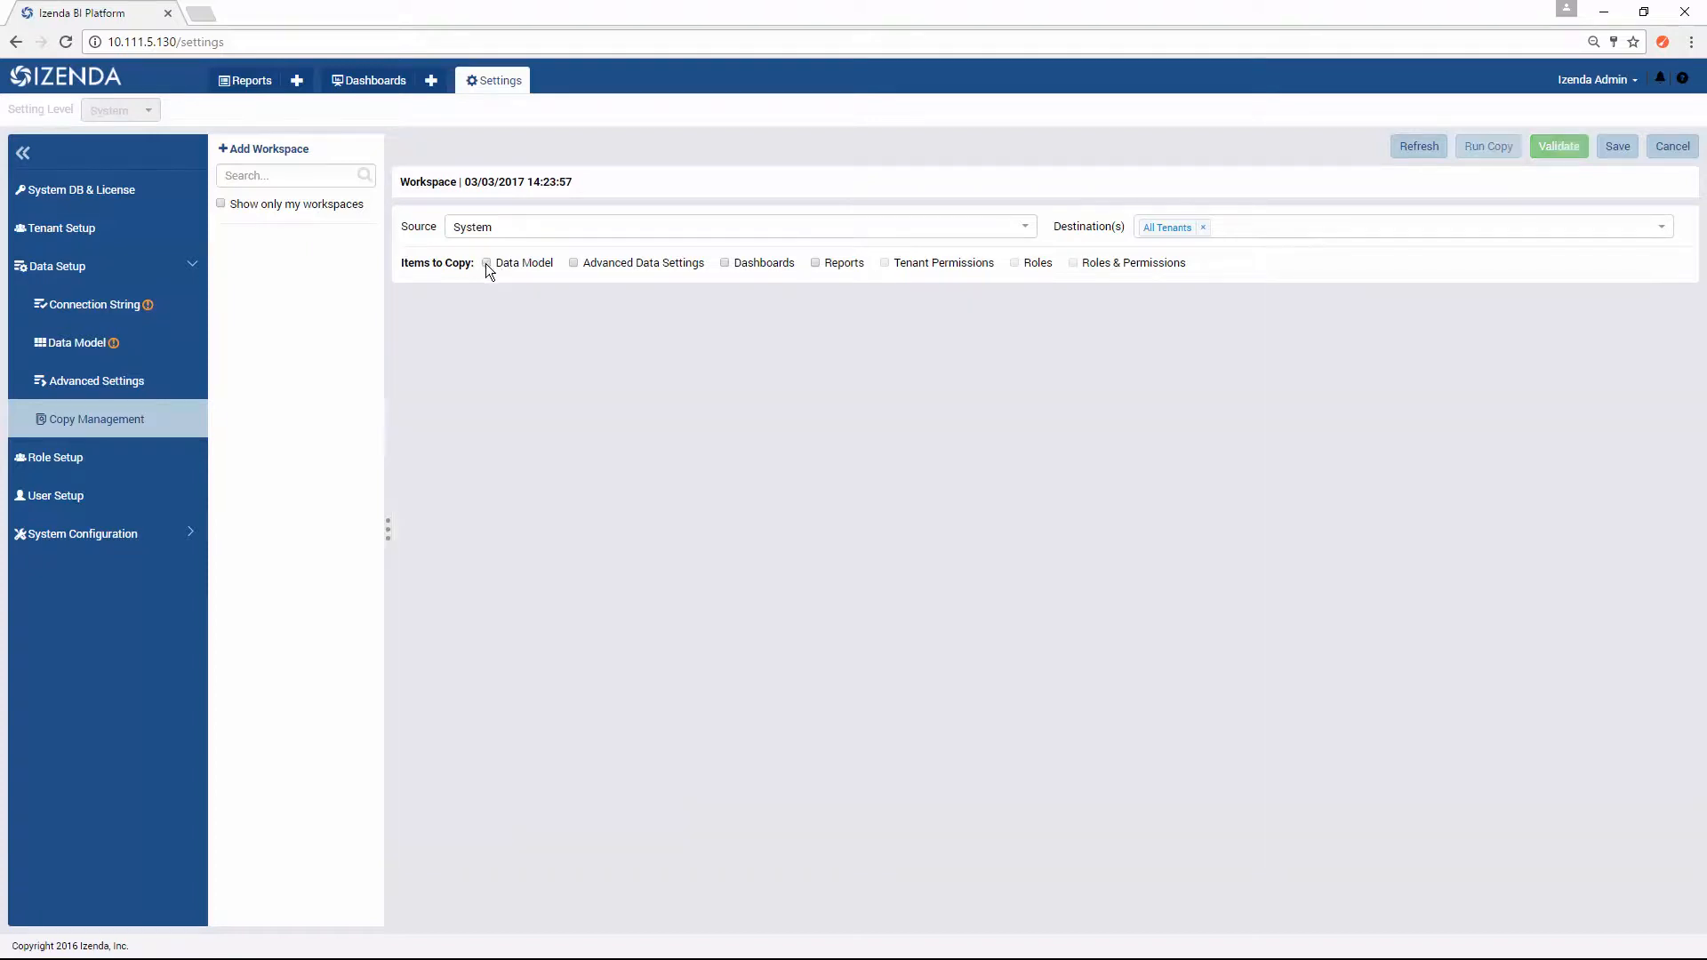
Step: Try Advanced Data Settings as an item to copy, clear it, and include Dashboards and Reports instead
click(573, 263)
click(573, 263)
click(726, 265)
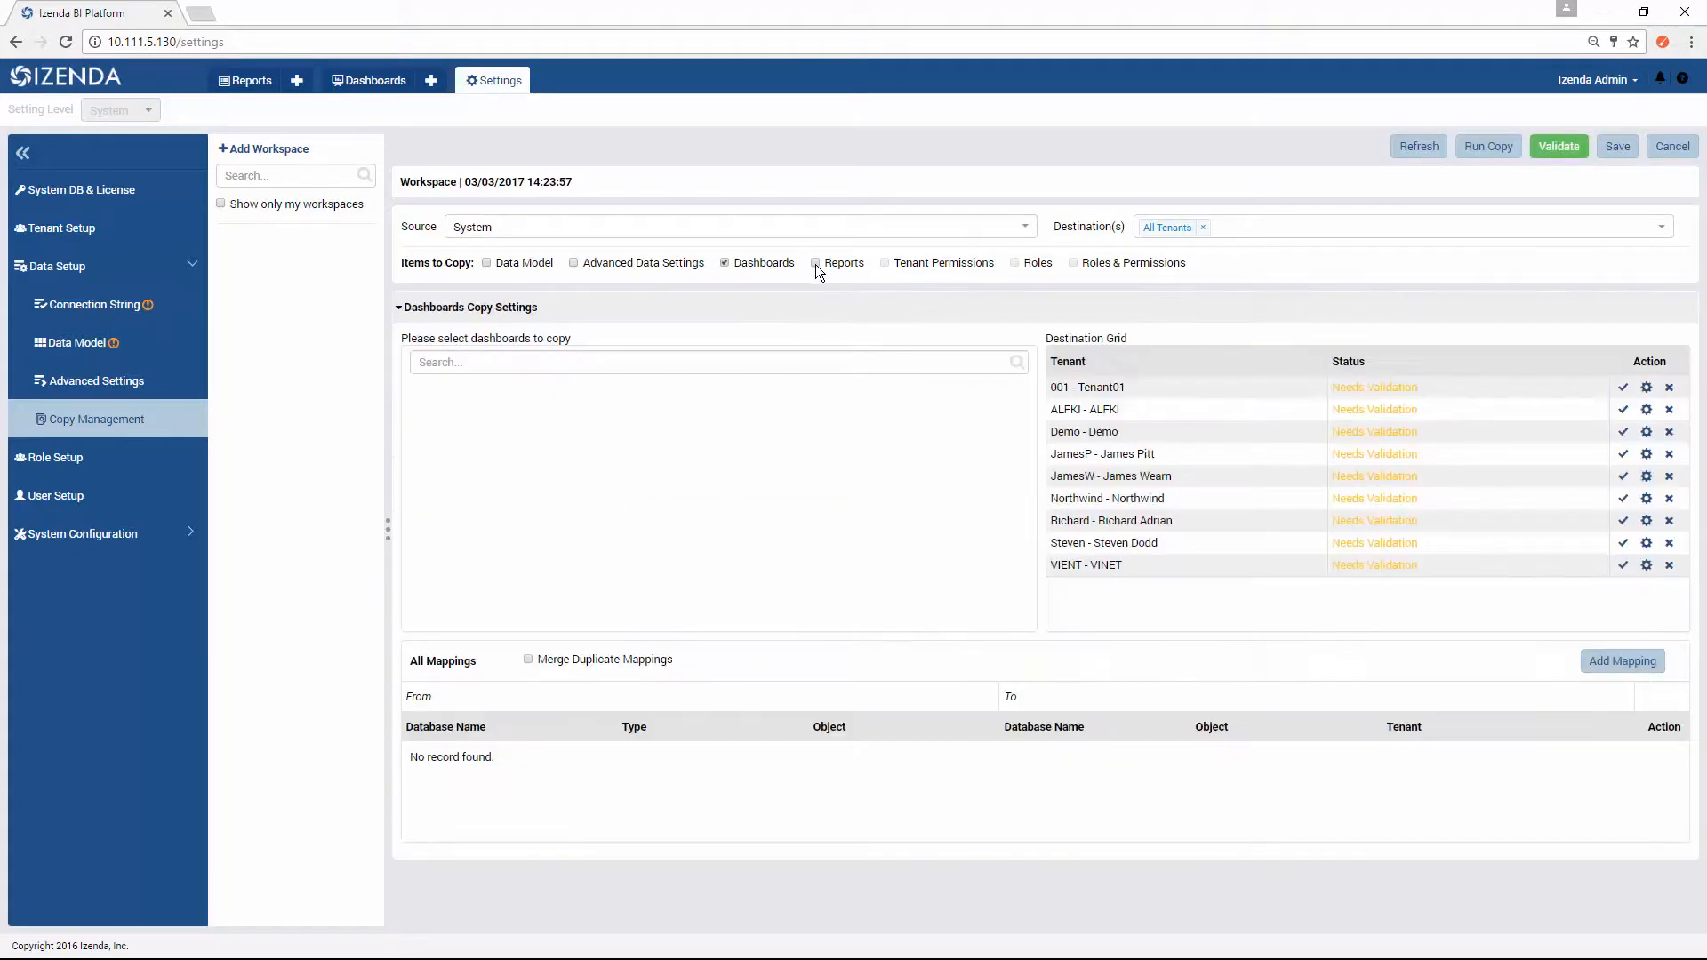
click(815, 264)
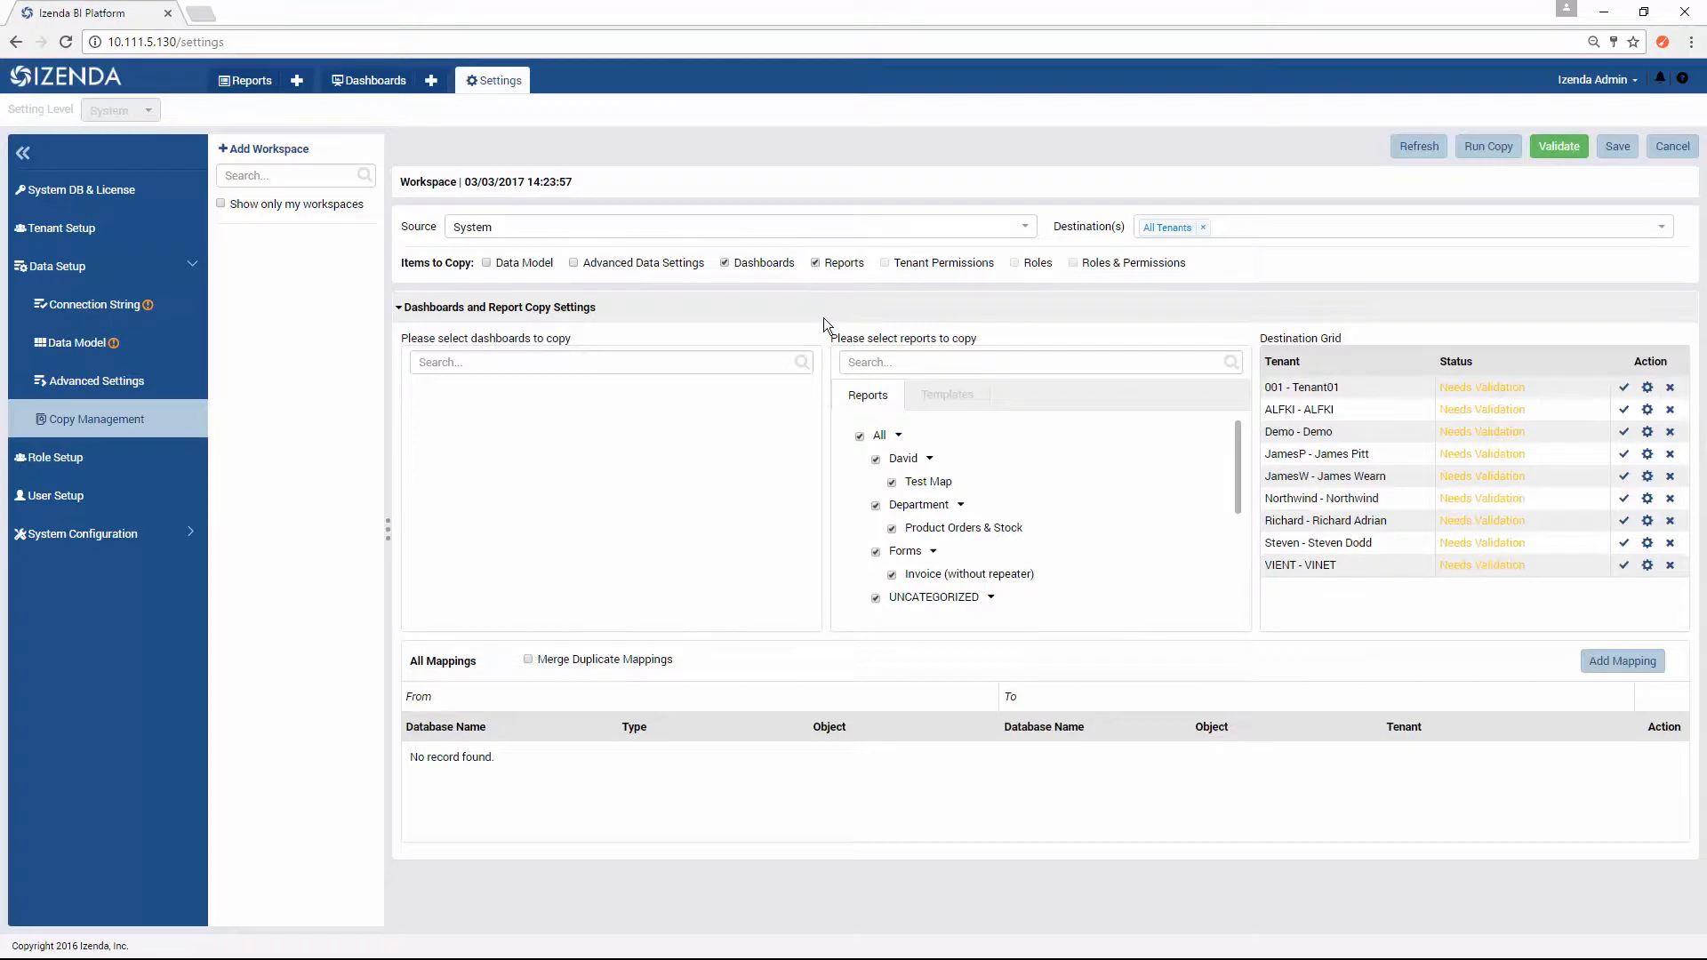
Step: Collapse all the report categories in the copy settings and remove Dashboards and Reports from the items to copy
mouse_move(1238, 464)
mouse_down()
mouse_move(1247, 584)
mouse_move(1218, 438)
mouse_up()
click(930, 460)
click(960, 481)
click(933, 504)
click(990, 528)
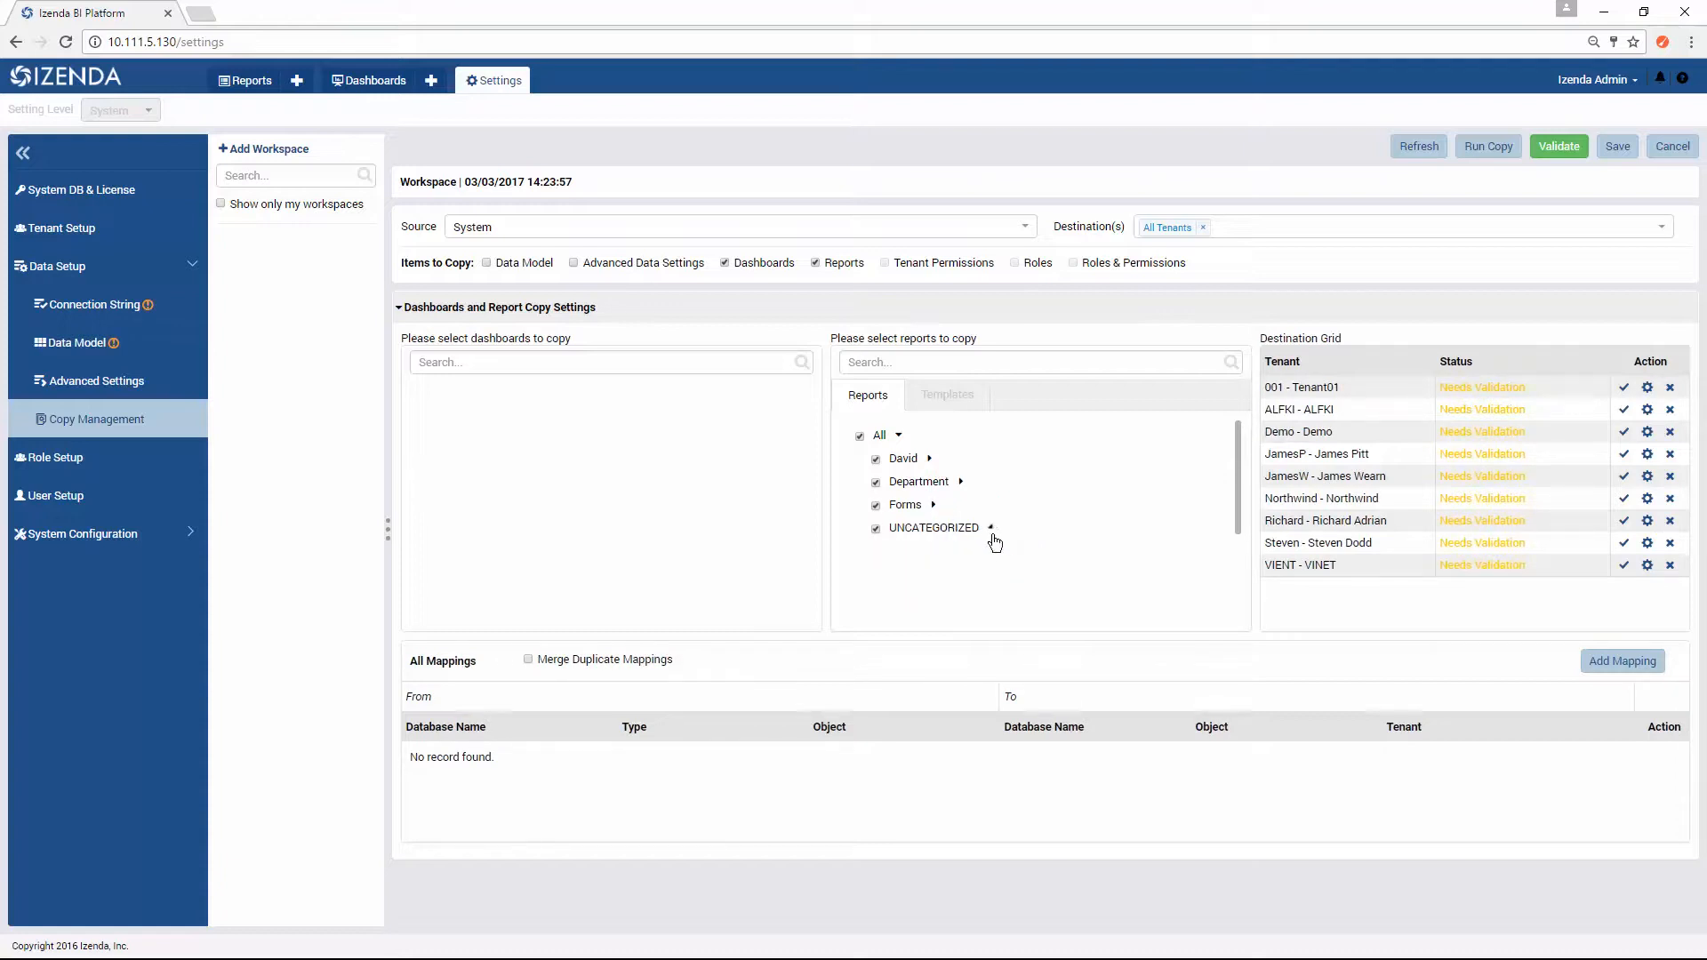
click(726, 263)
click(815, 263)
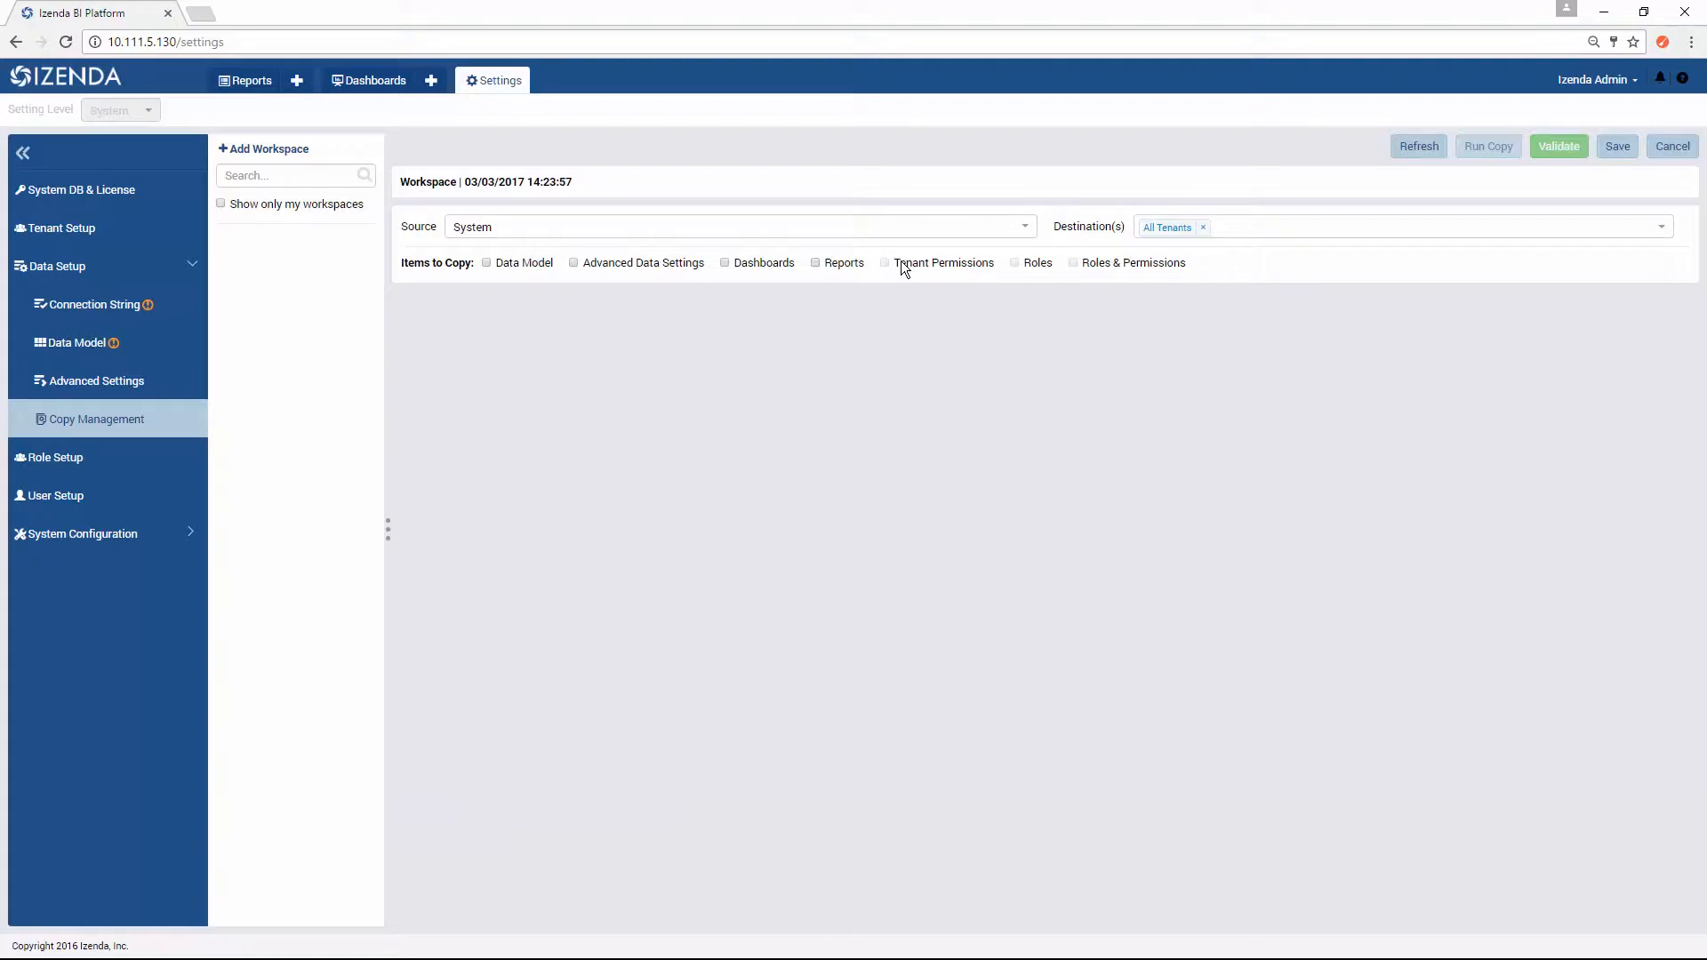
Step: Change the copy source to the Northwind tenant and set the destination to All Tenants again
click(1021, 227)
click(1022, 231)
click(1202, 227)
click(1031, 231)
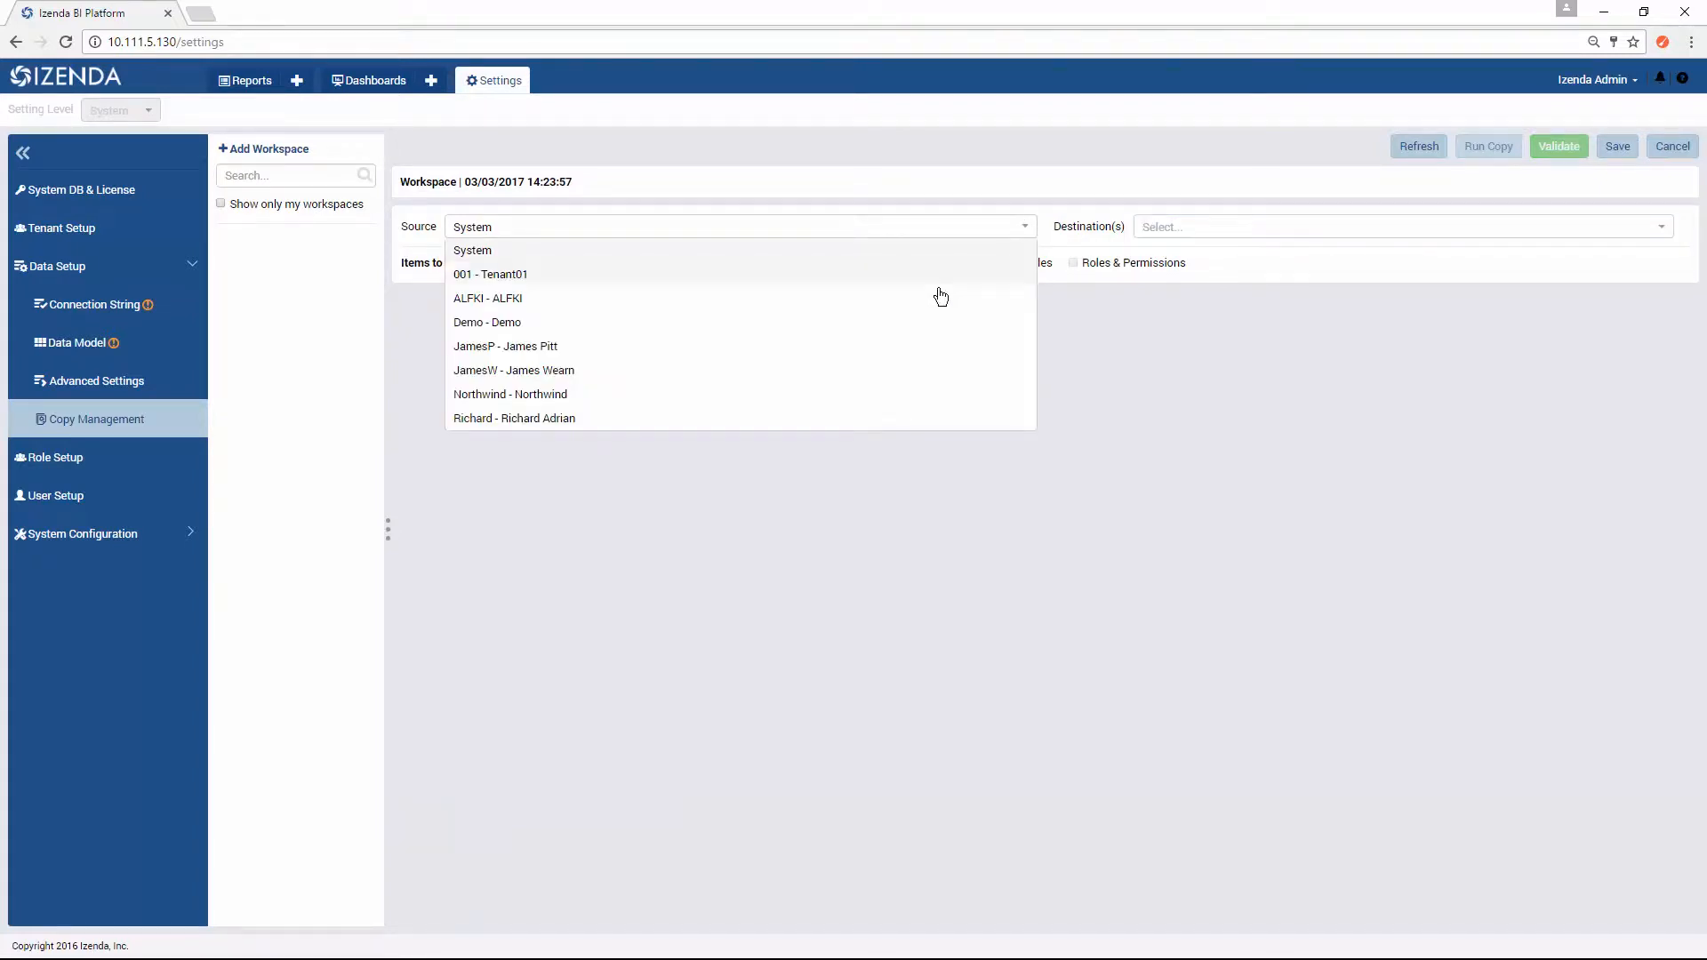
click(865, 393)
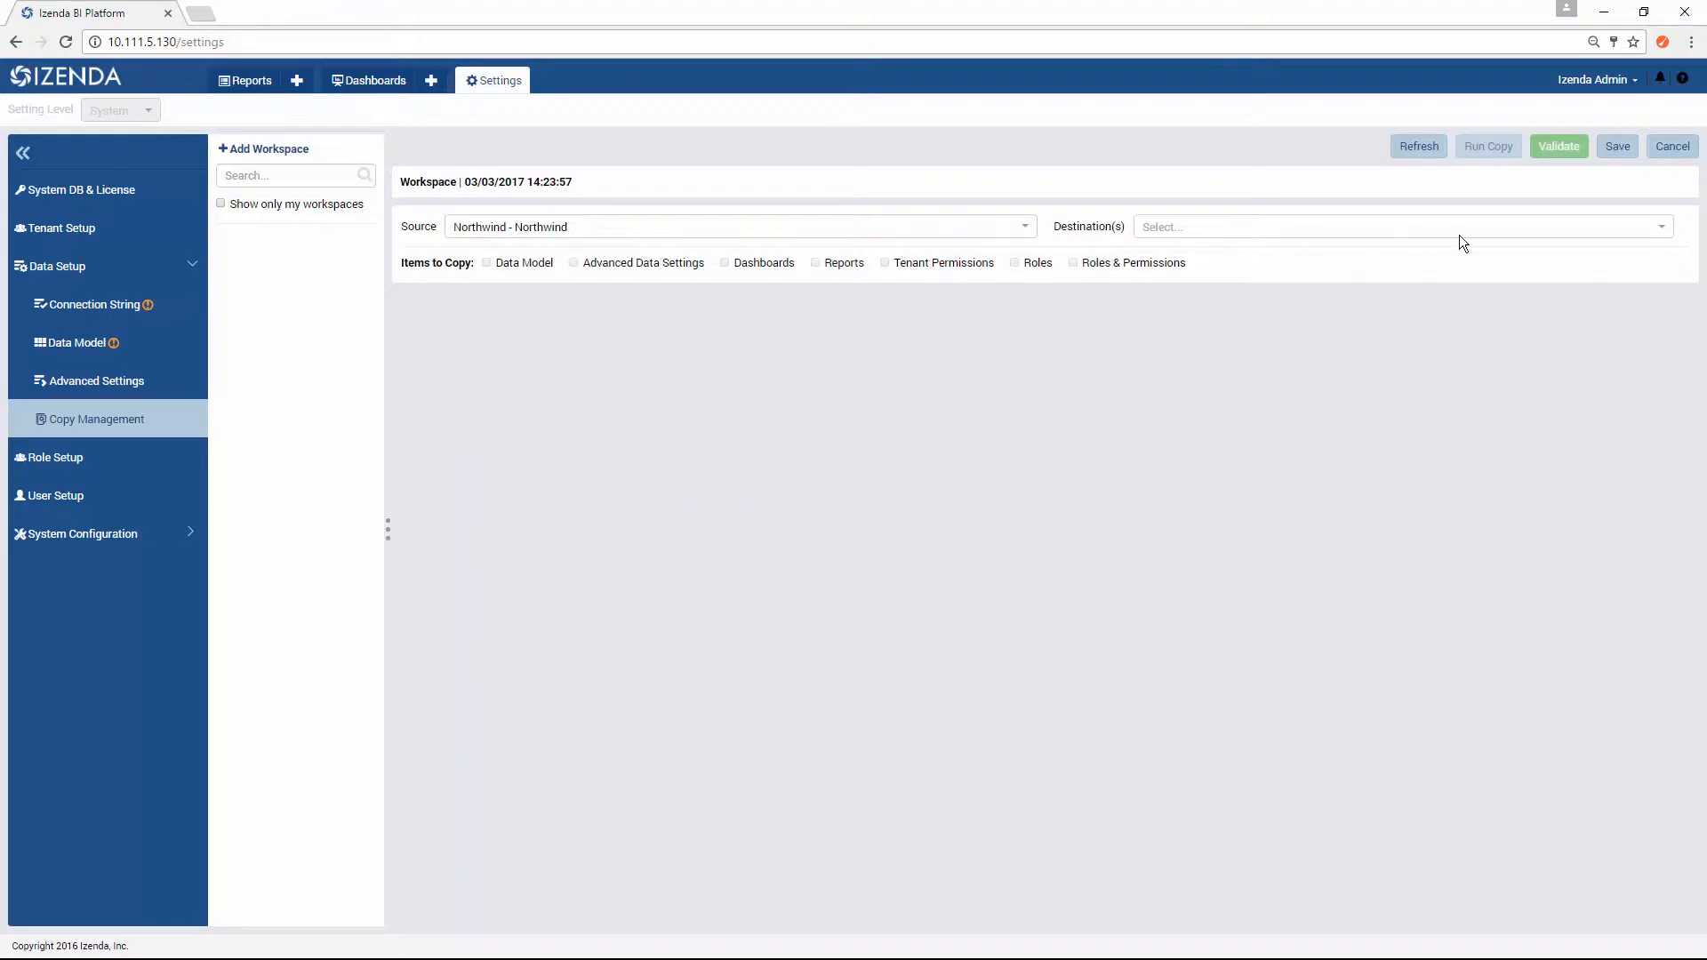
click(1651, 227)
click(1593, 247)
click(904, 367)
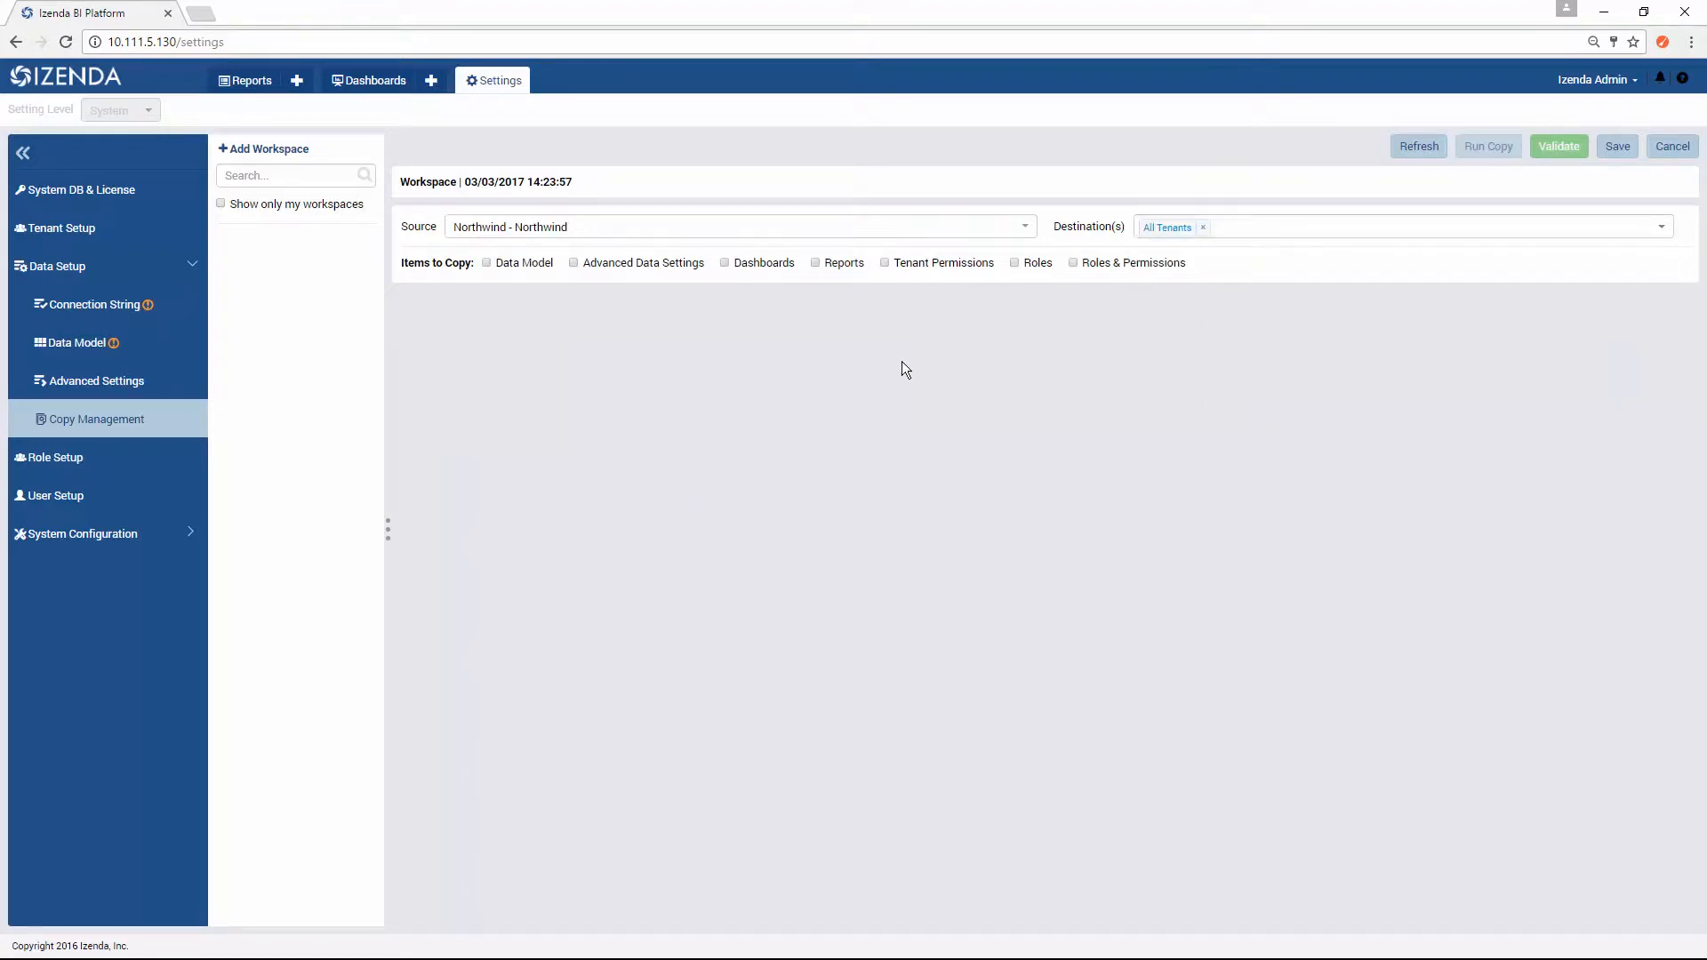
Step: Try Tenant Permissions and Roles as items to copy, clearing each one again
click(896, 267)
click(886, 263)
click(1015, 264)
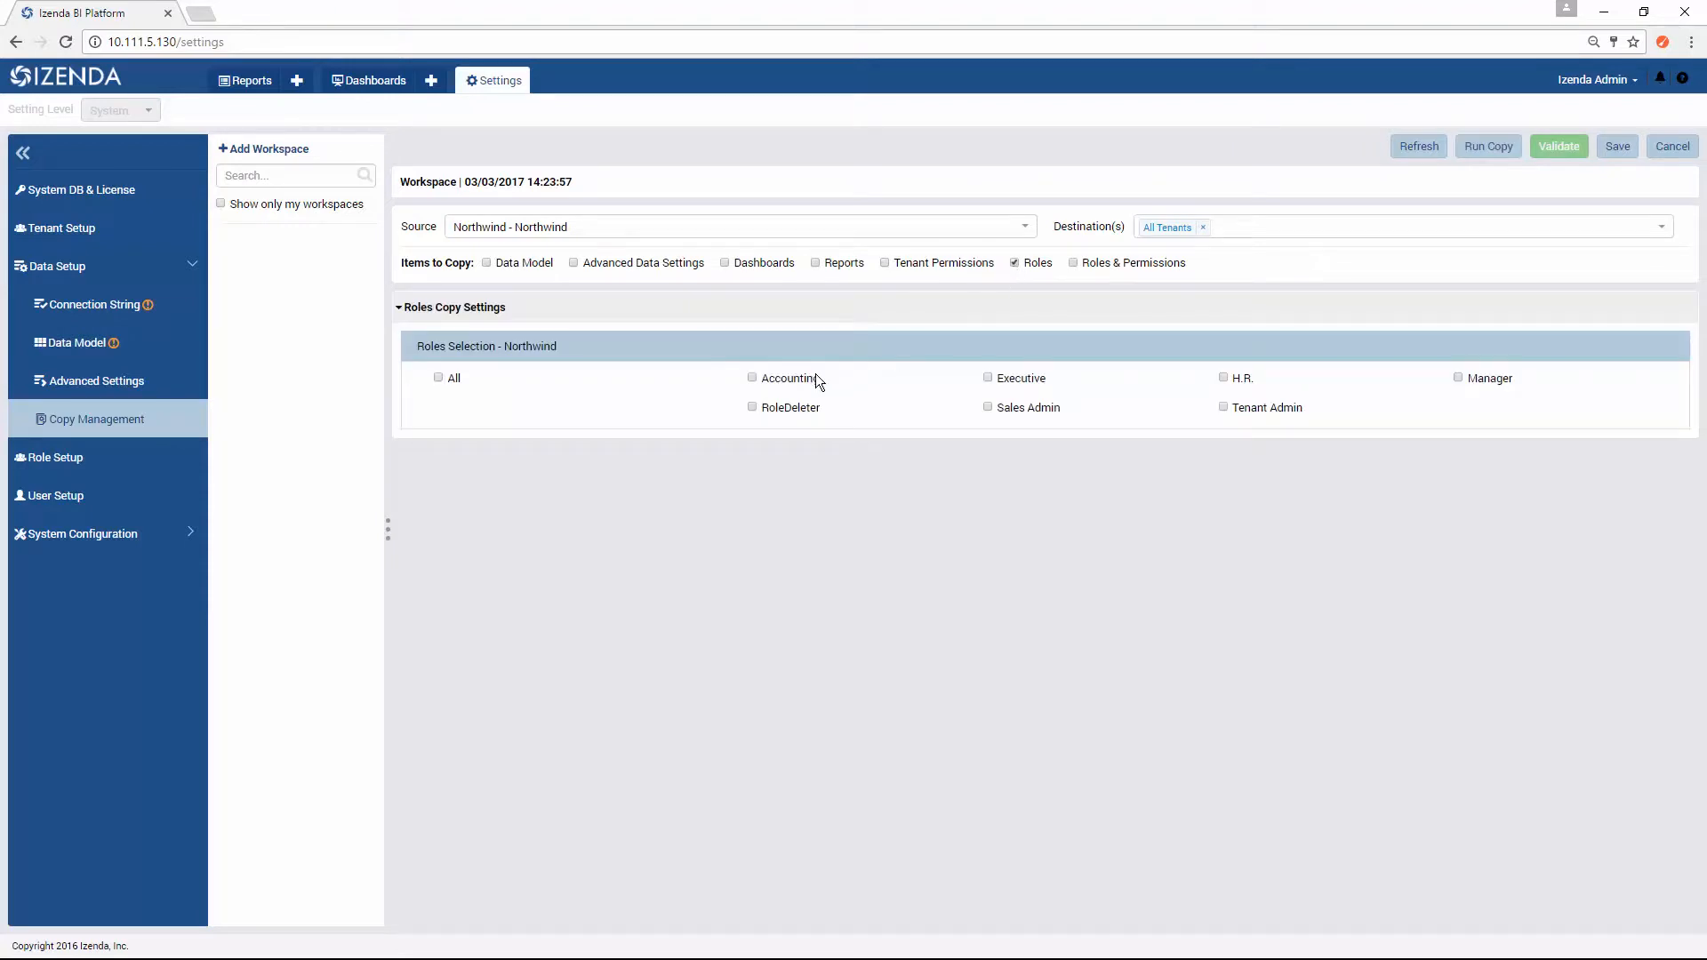
click(1024, 265)
Step: Try Roles & Permissions with the Accounting, RoleDeleter, Executive, Sales Admin and H.R. roles, and clear that item again
click(1075, 266)
click(800, 381)
click(800, 409)
click(1014, 380)
click(1023, 409)
click(1236, 381)
click(1073, 263)
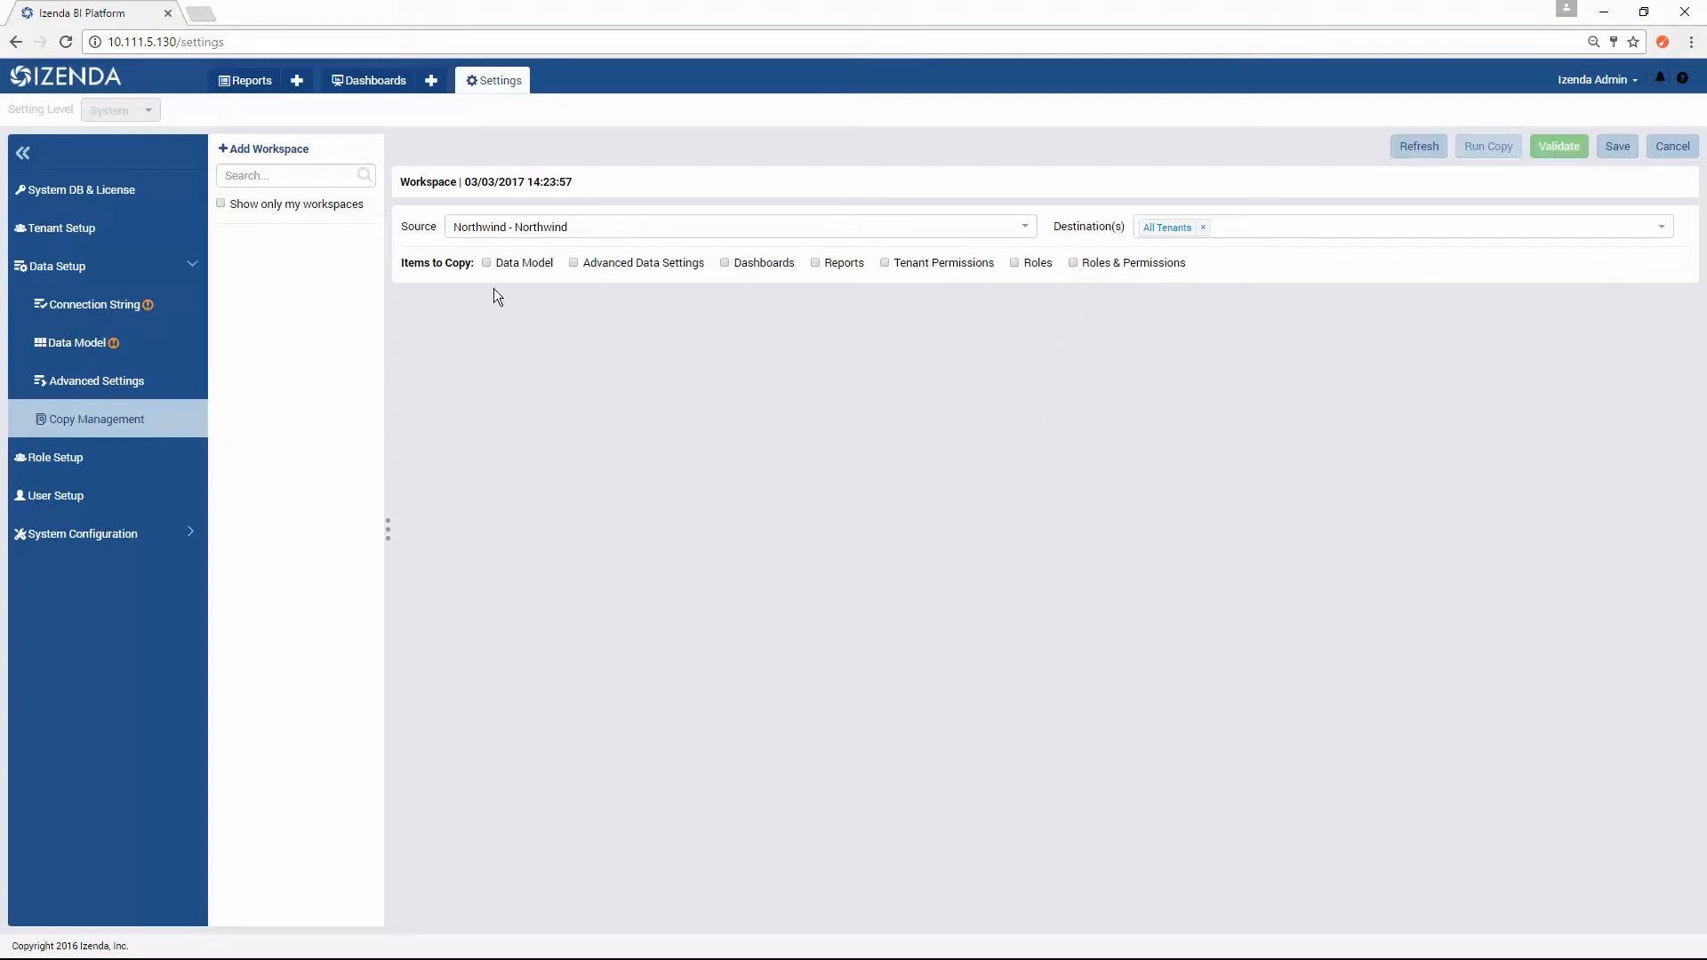
Step: Include Data Model, Dashboards and Reports in the items to copy from Northwind
click(486, 262)
click(725, 262)
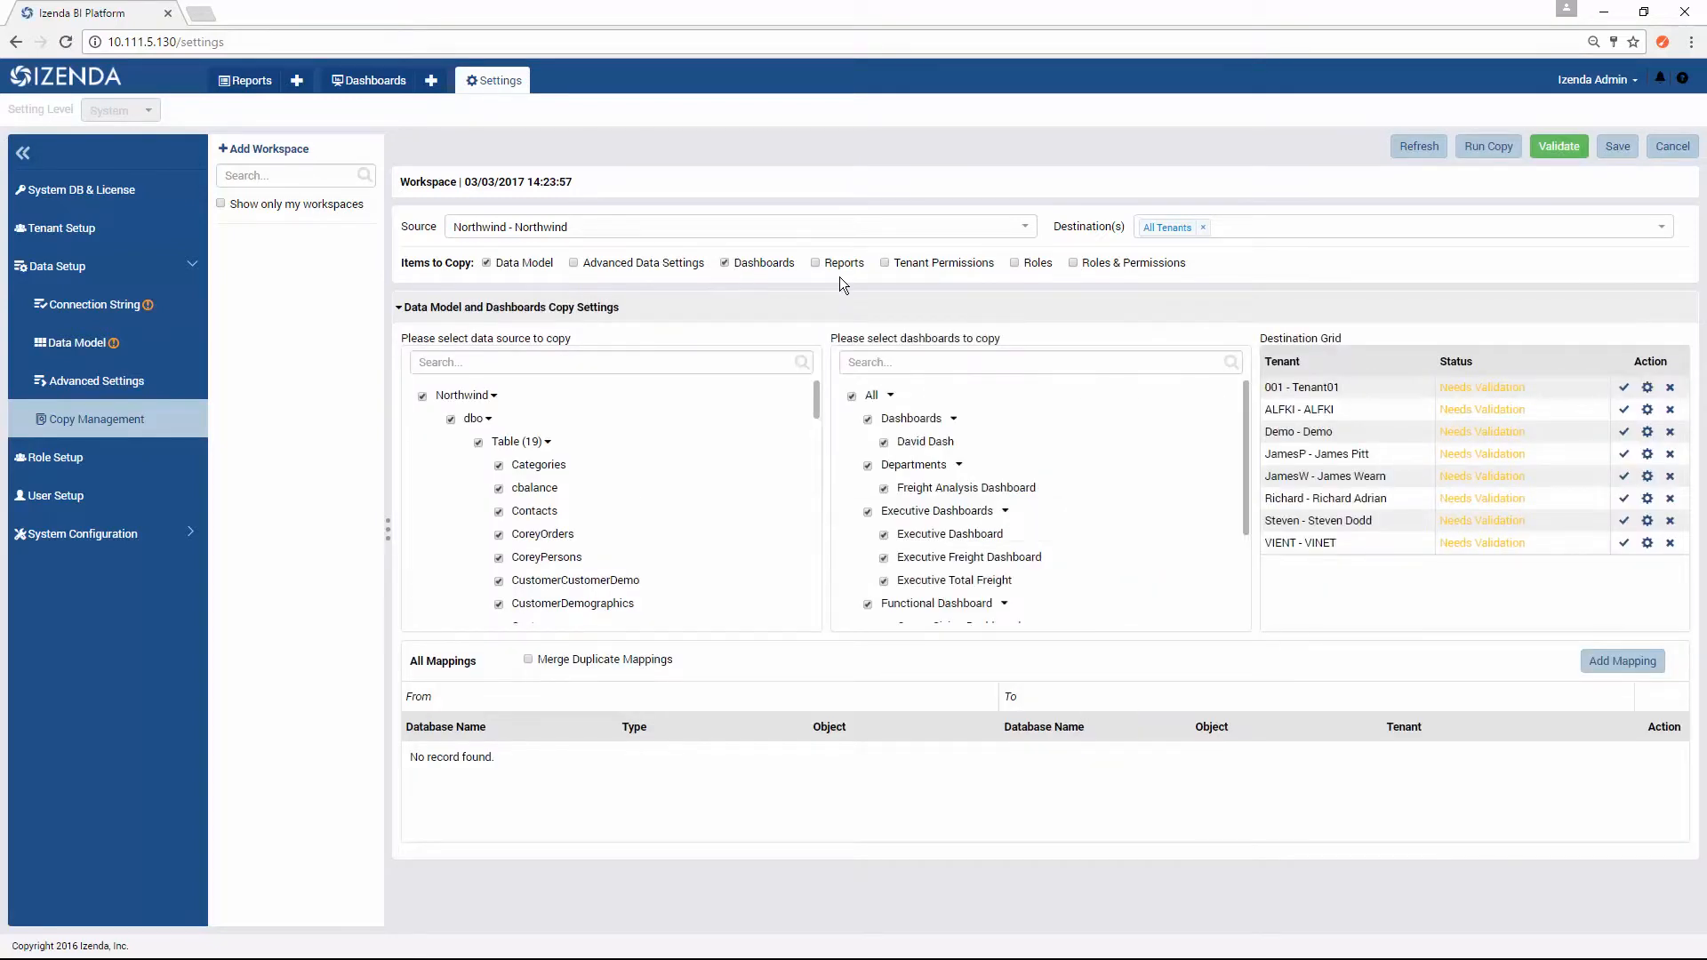
click(815, 263)
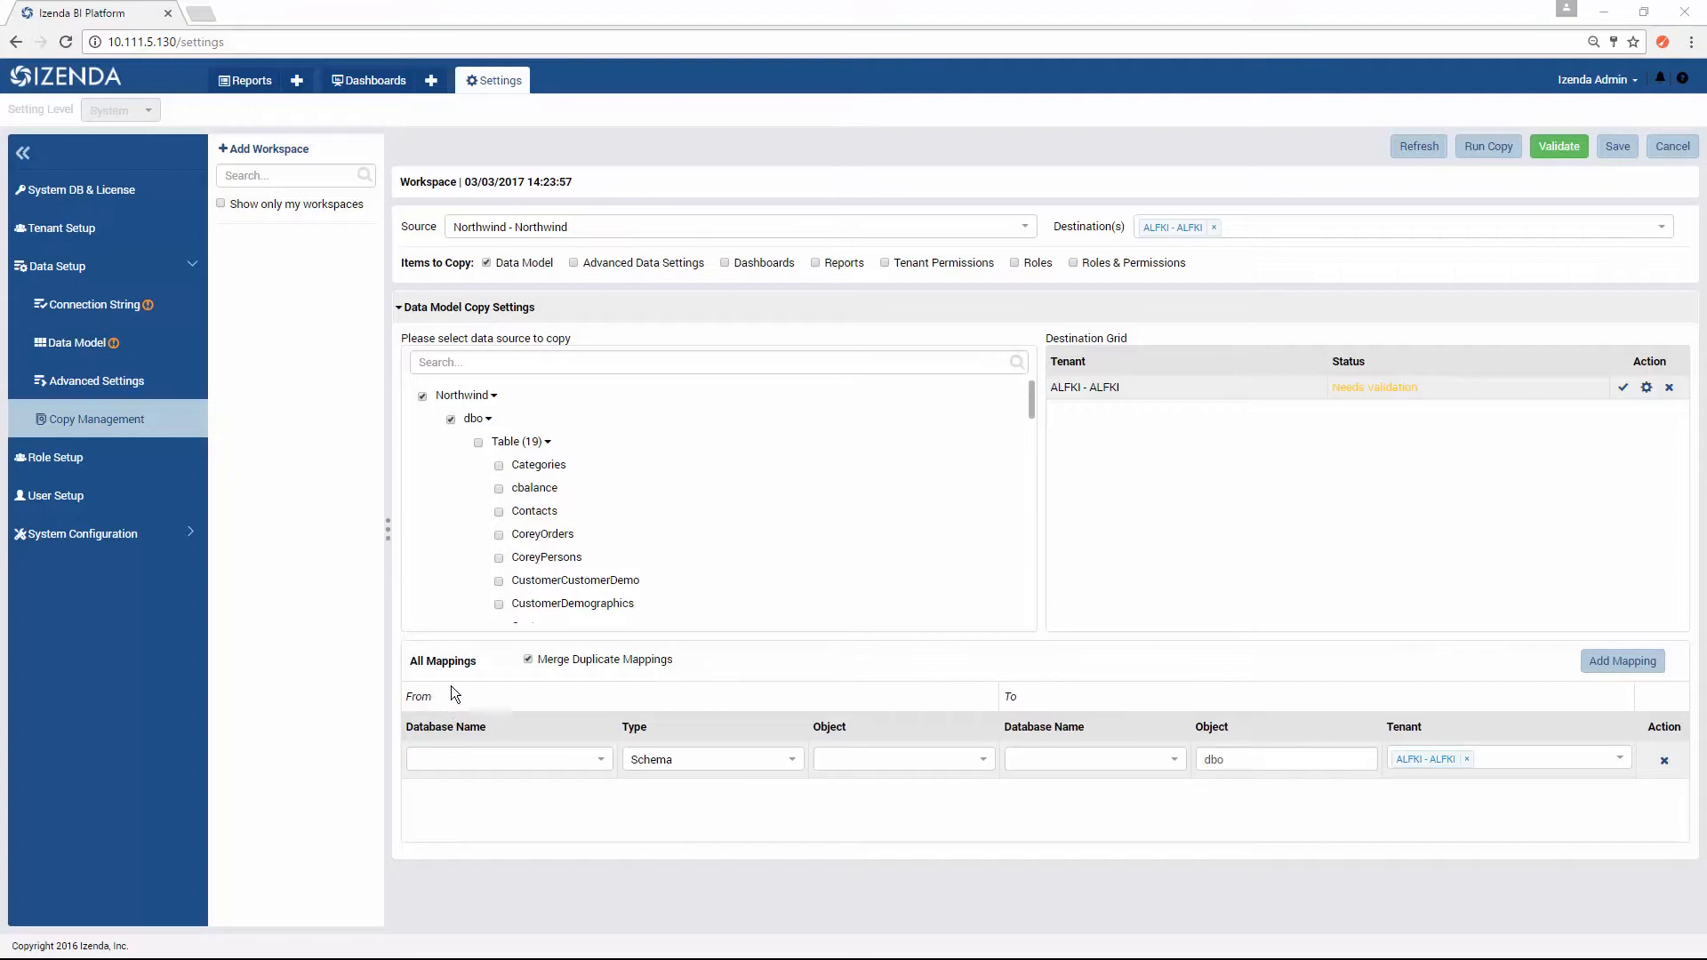
Step: Map the [MSSQL] northwind dbo schema to the destination database [MSSQL] northwind for tenant ALFKI, and validate the copy
click(757, 758)
click(761, 807)
click(599, 759)
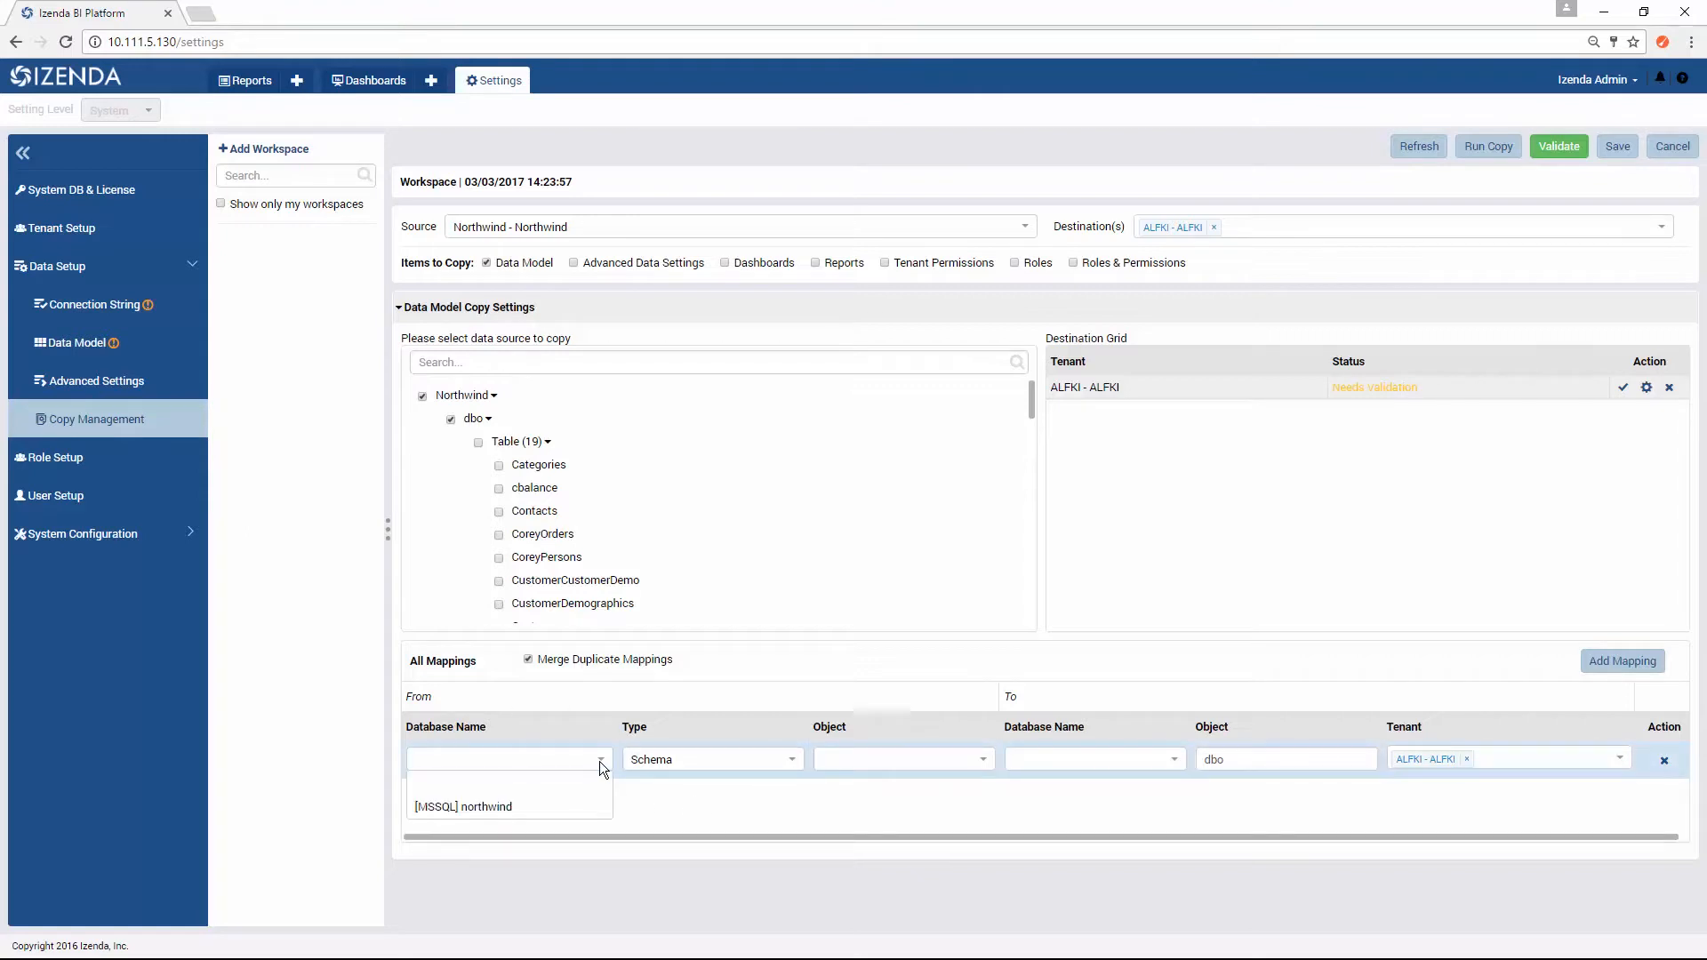
click(563, 808)
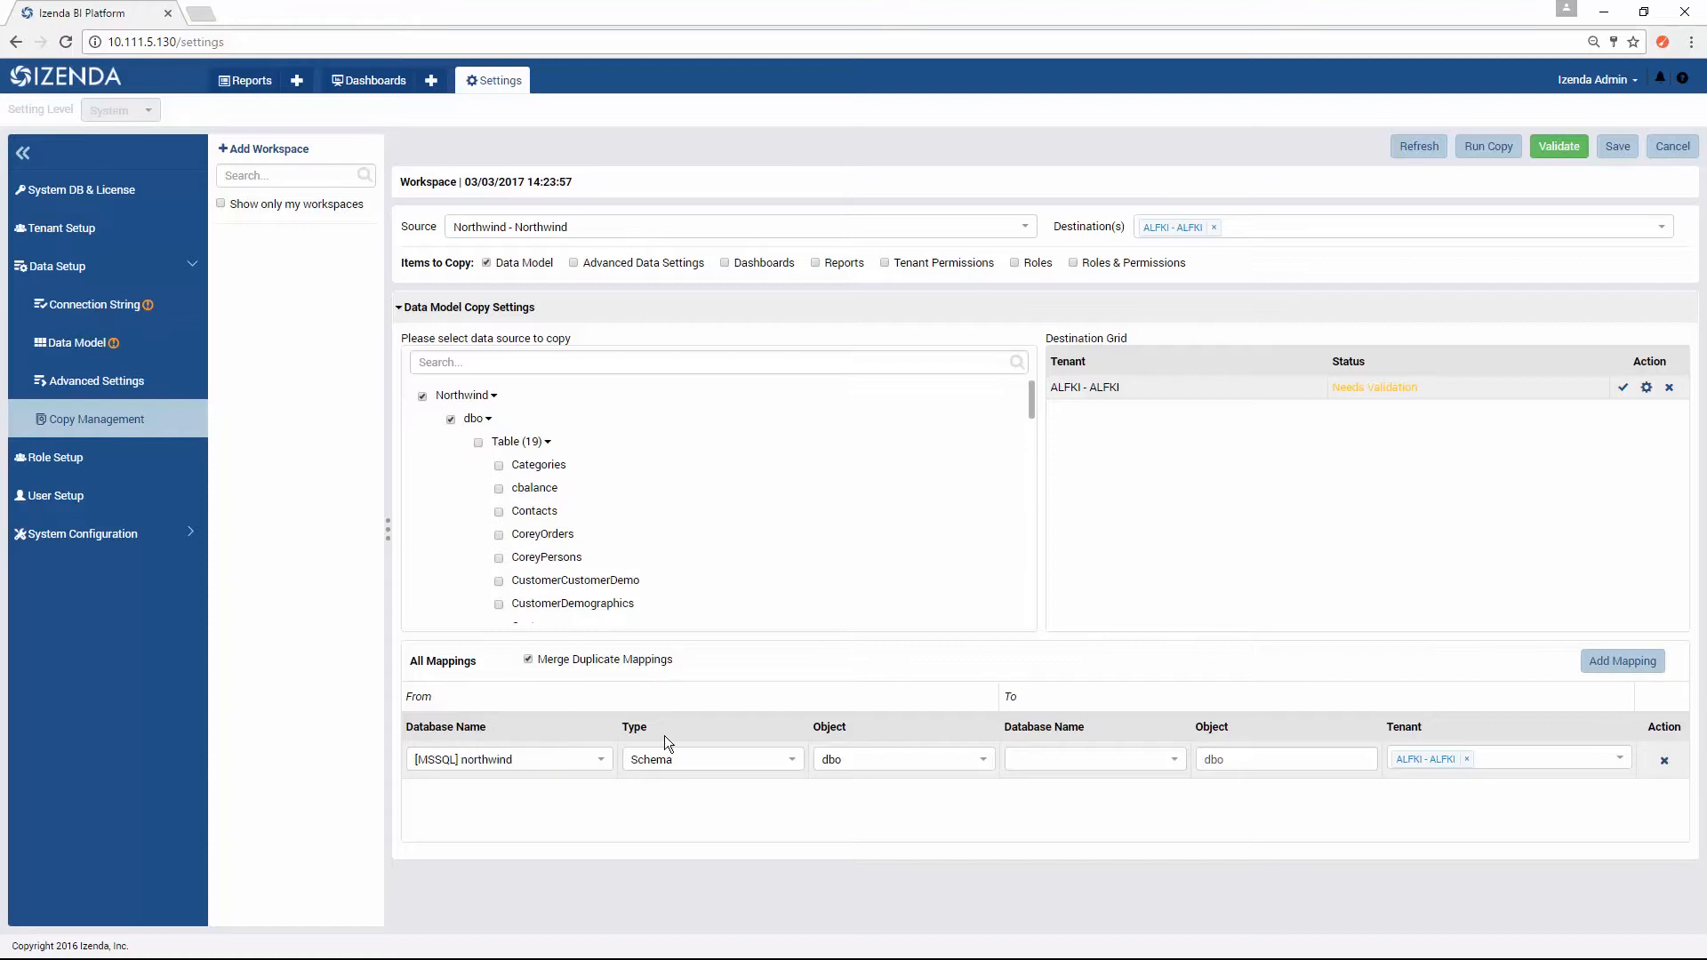
click(1128, 758)
click(1149, 807)
click(1550, 159)
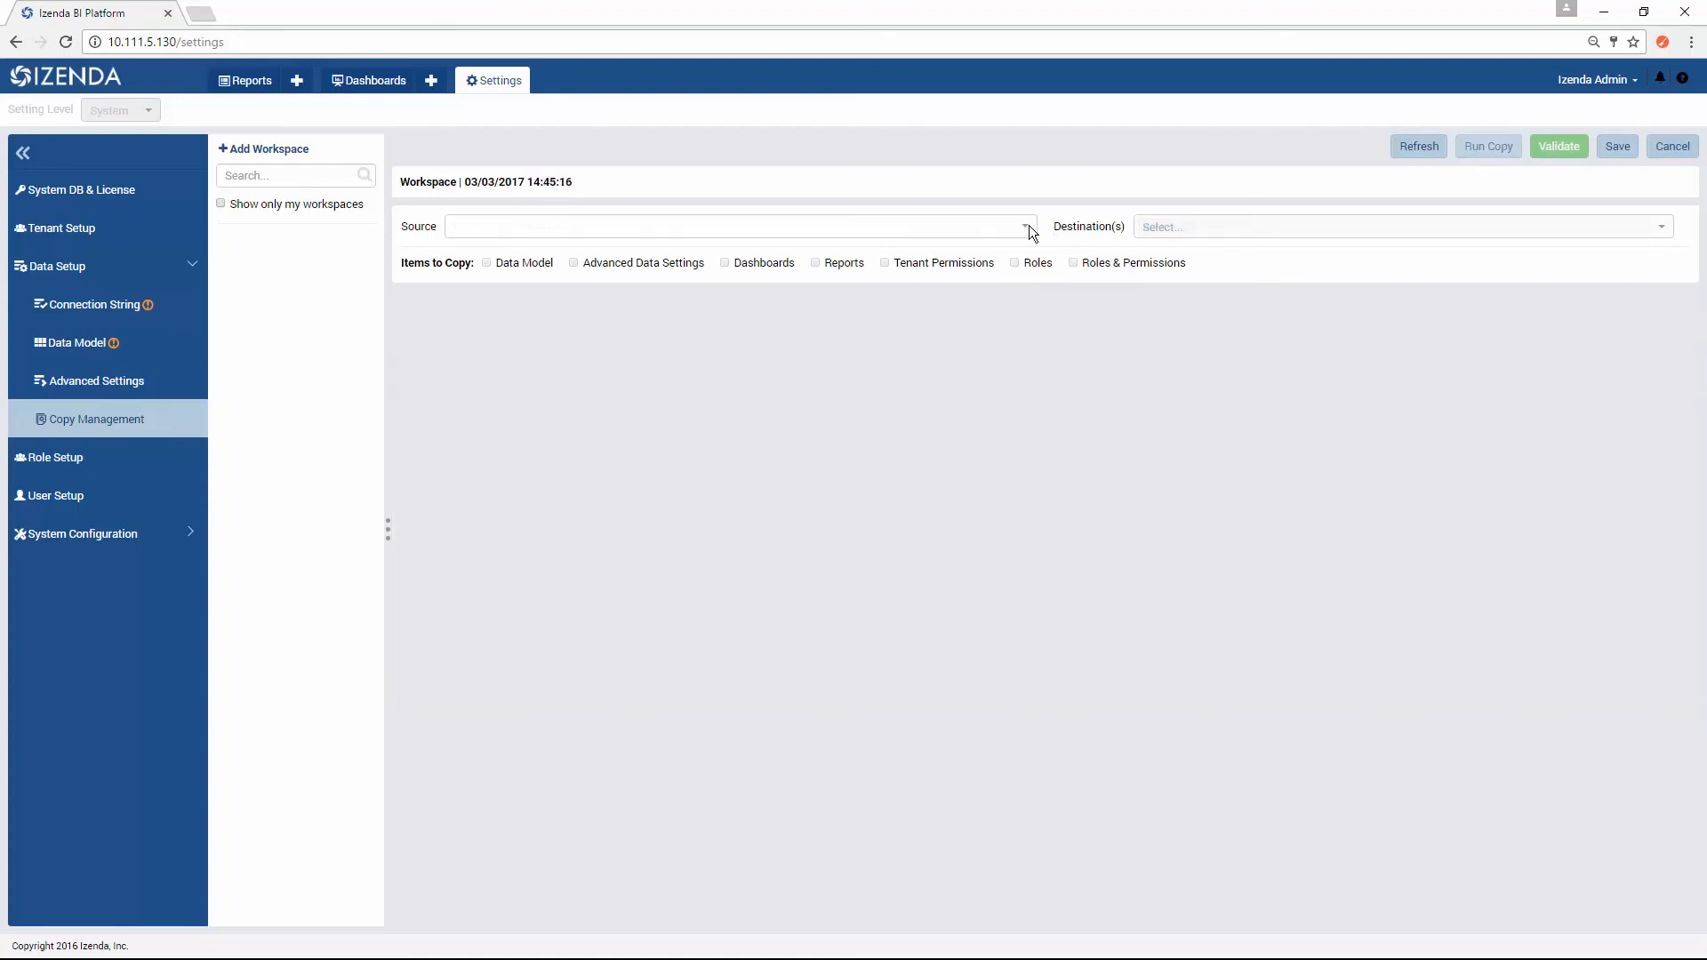
Step: Set the new workspace's copy source to ALFKI and its destination to All Tenants
click(1024, 227)
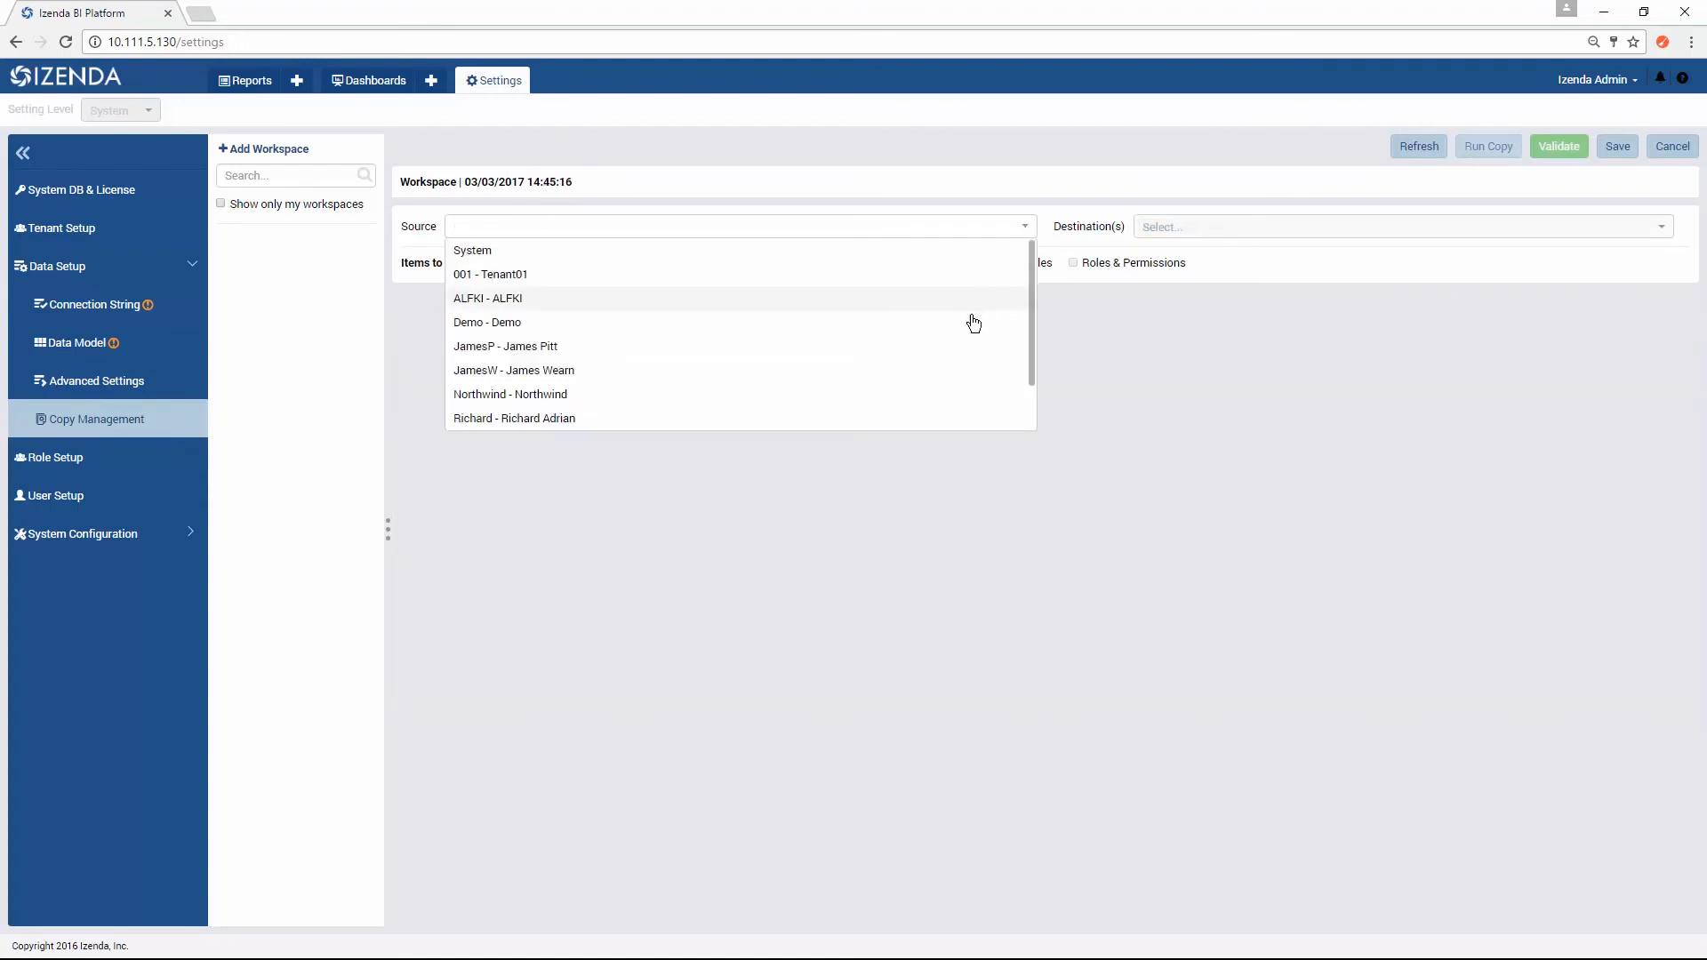
click(941, 298)
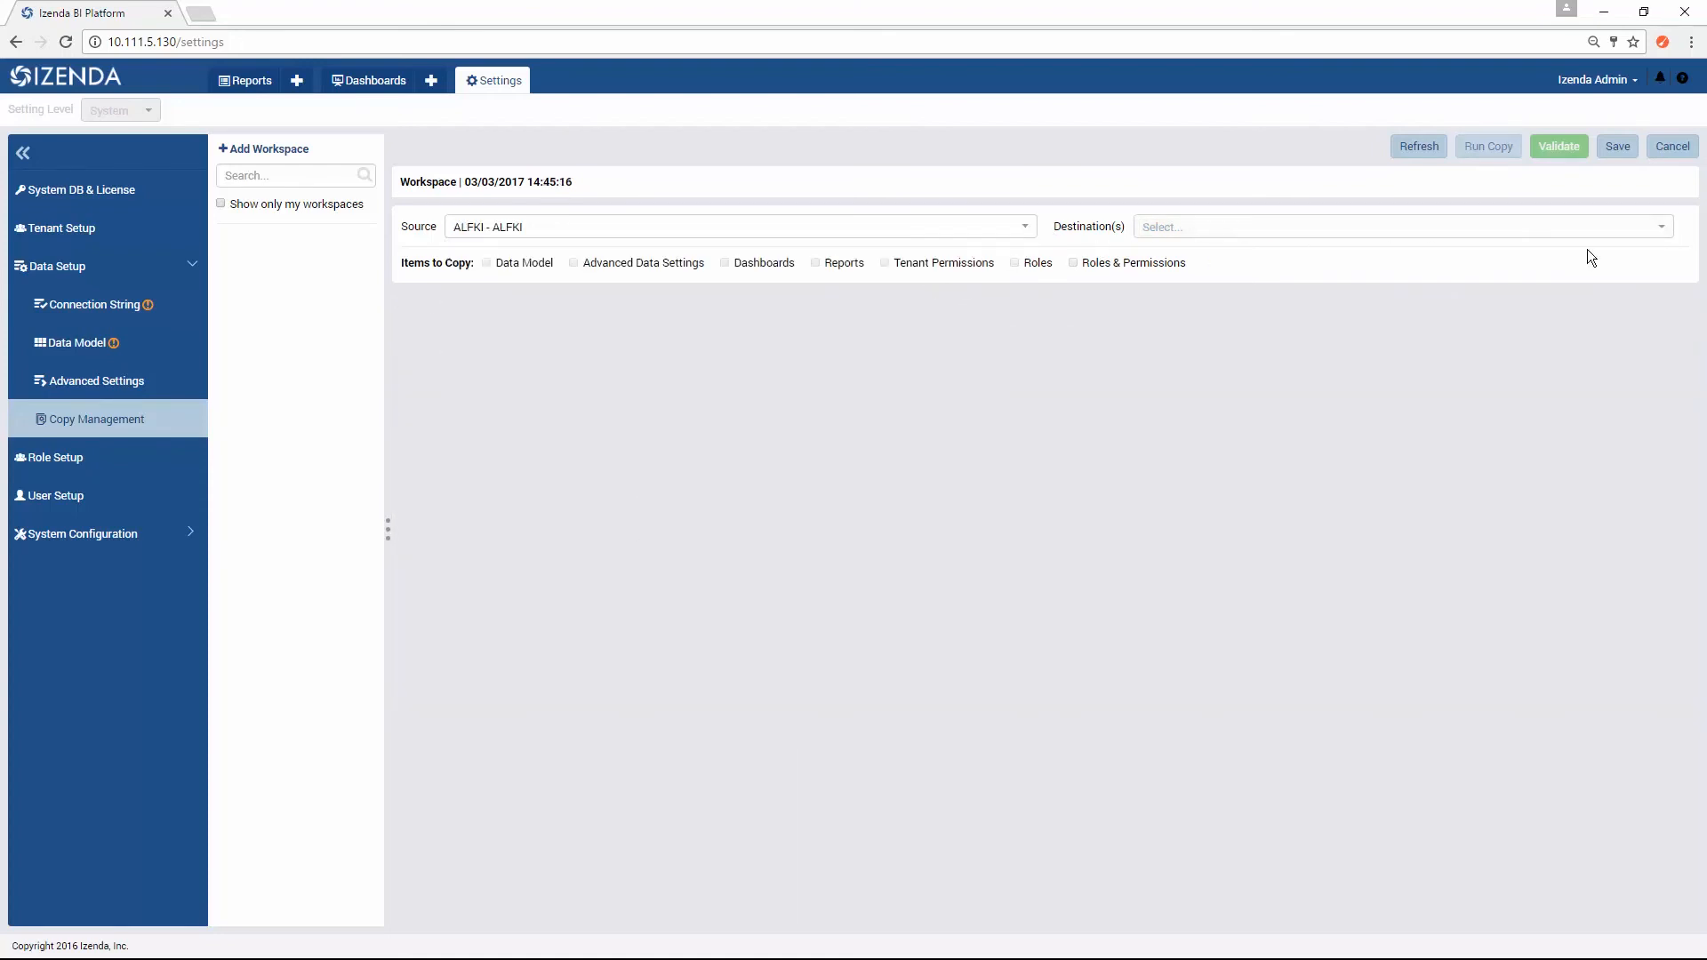
click(1656, 226)
click(1603, 256)
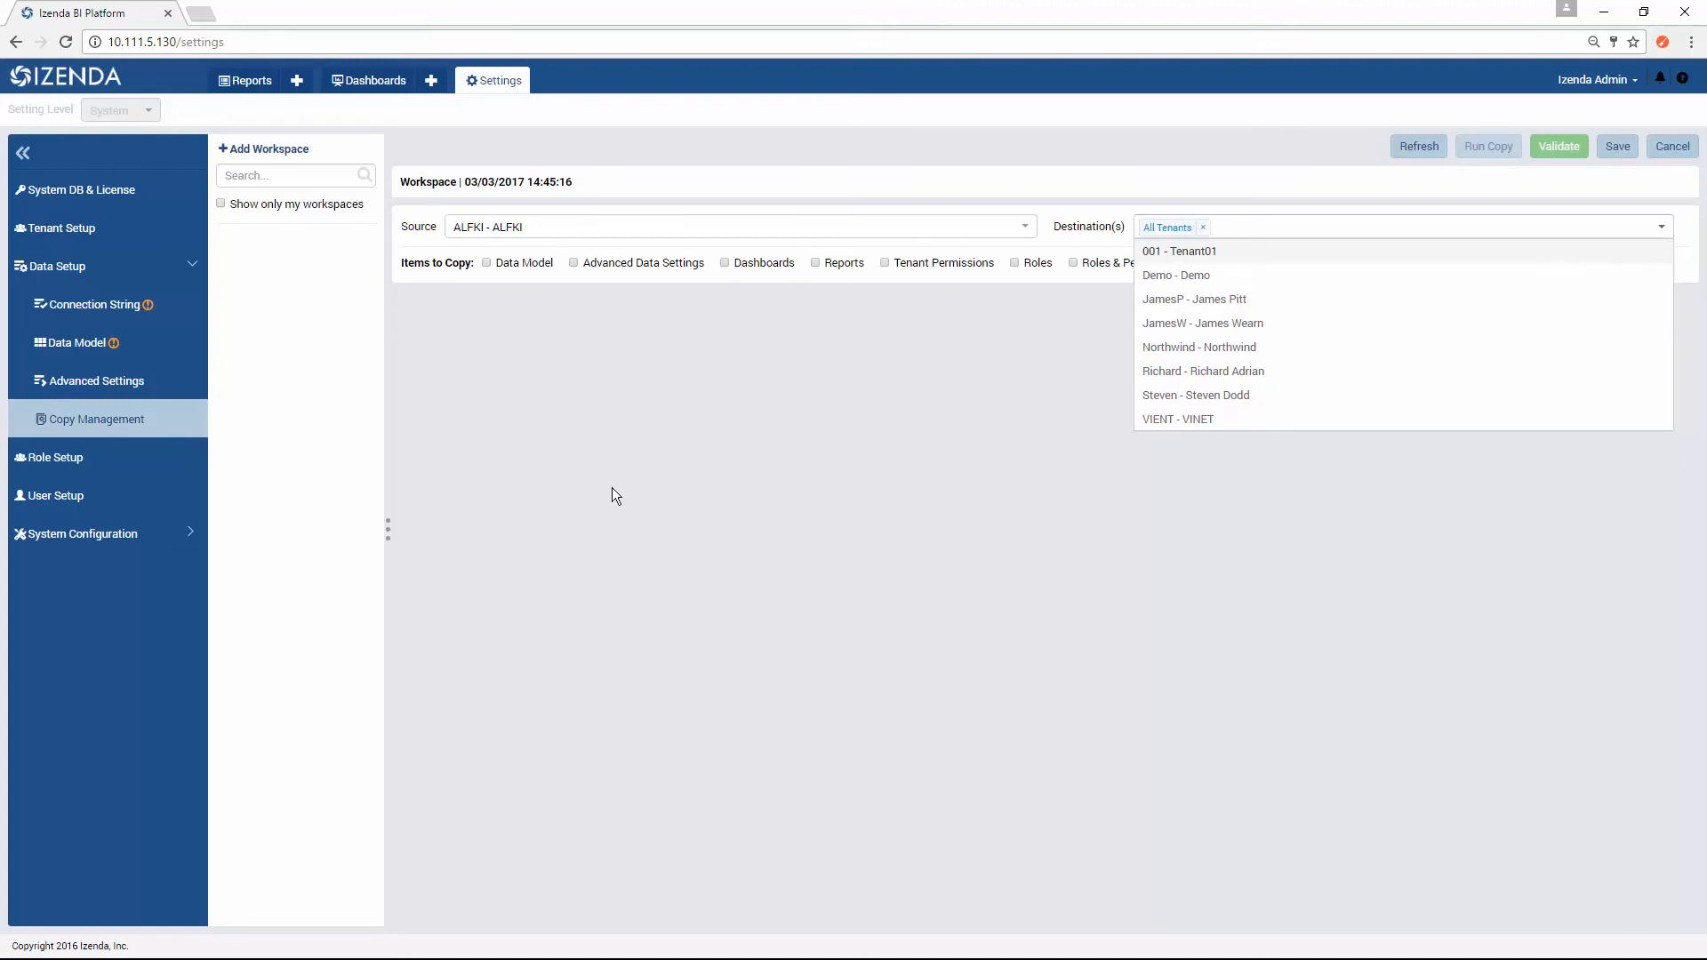
Step: Include Data Model, Advanced Data Settings, Reports and Tenant Permissions in the items to copy from ALFKI
click(522, 284)
click(487, 263)
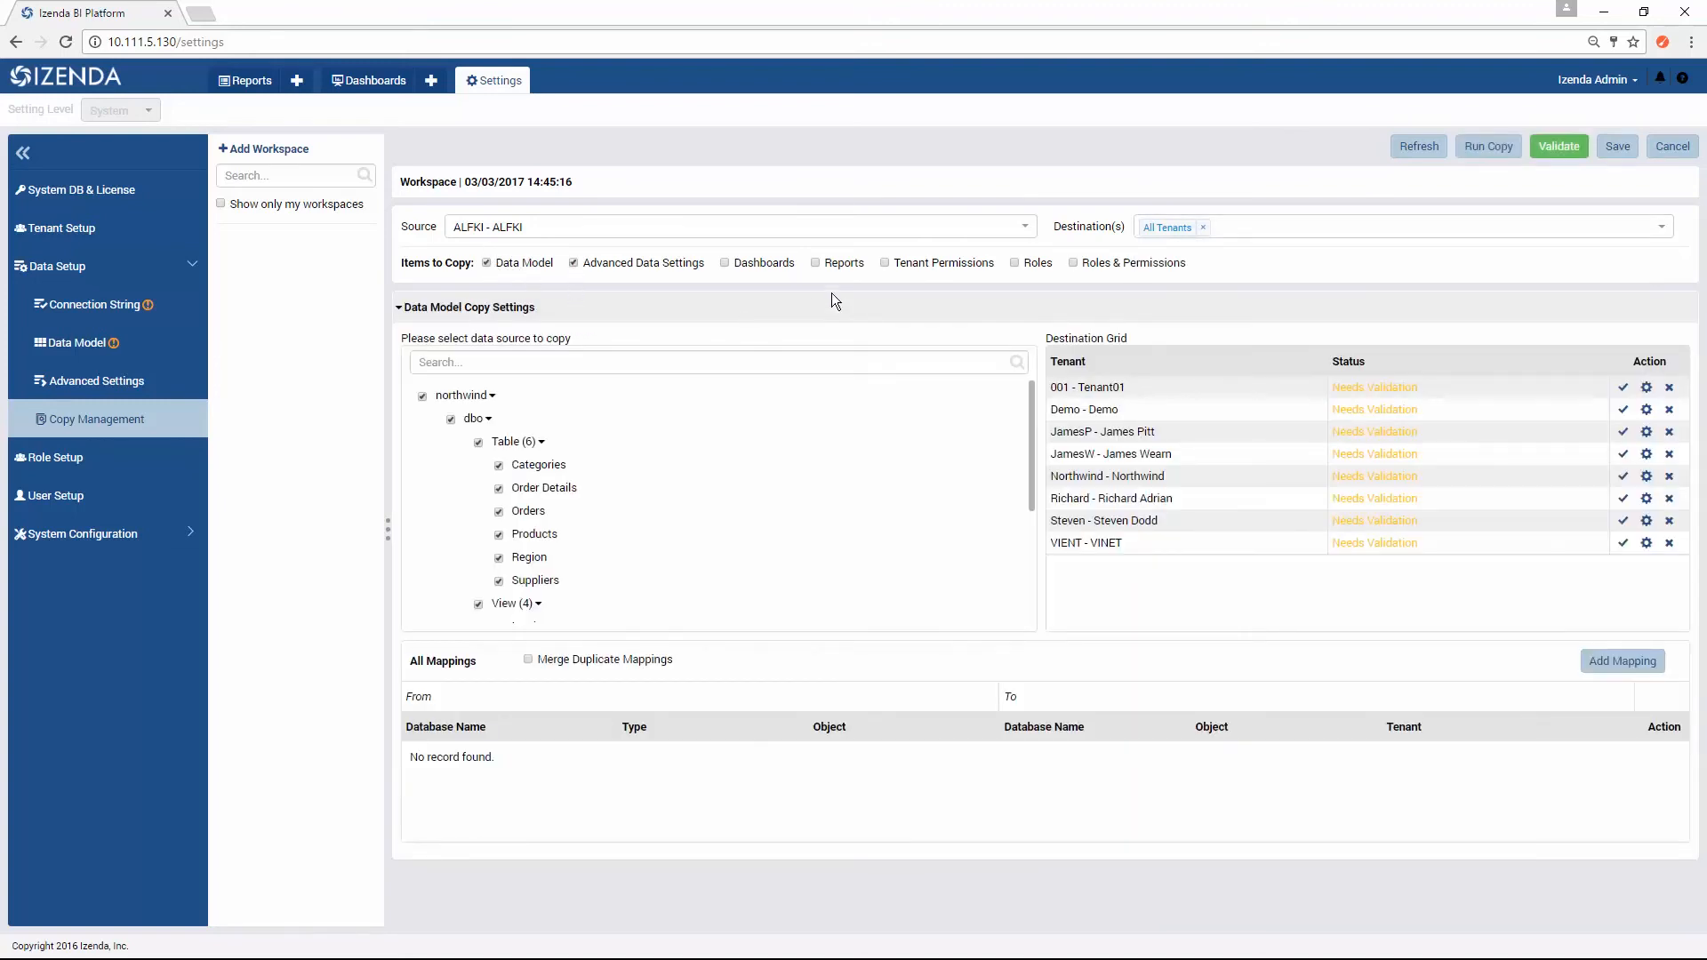
click(812, 263)
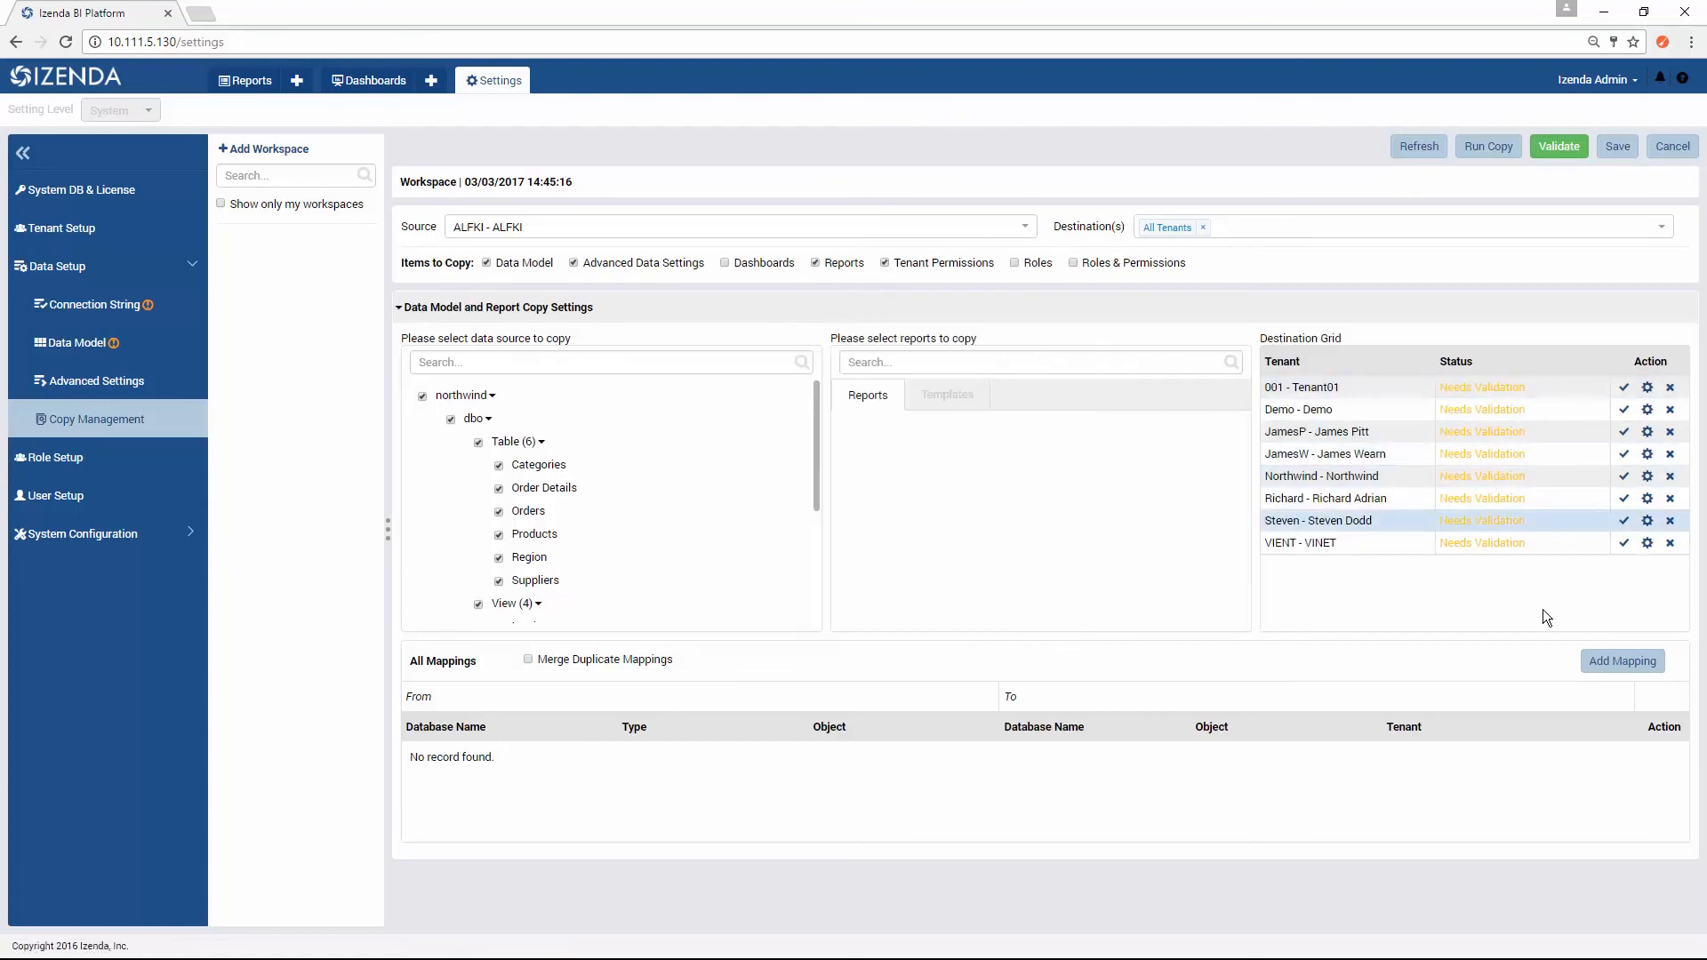
Step: Add a schema mapping from [MSSQL] northwind object dbo to [MYSQL] northwind object dbo
click(1601, 663)
click(594, 758)
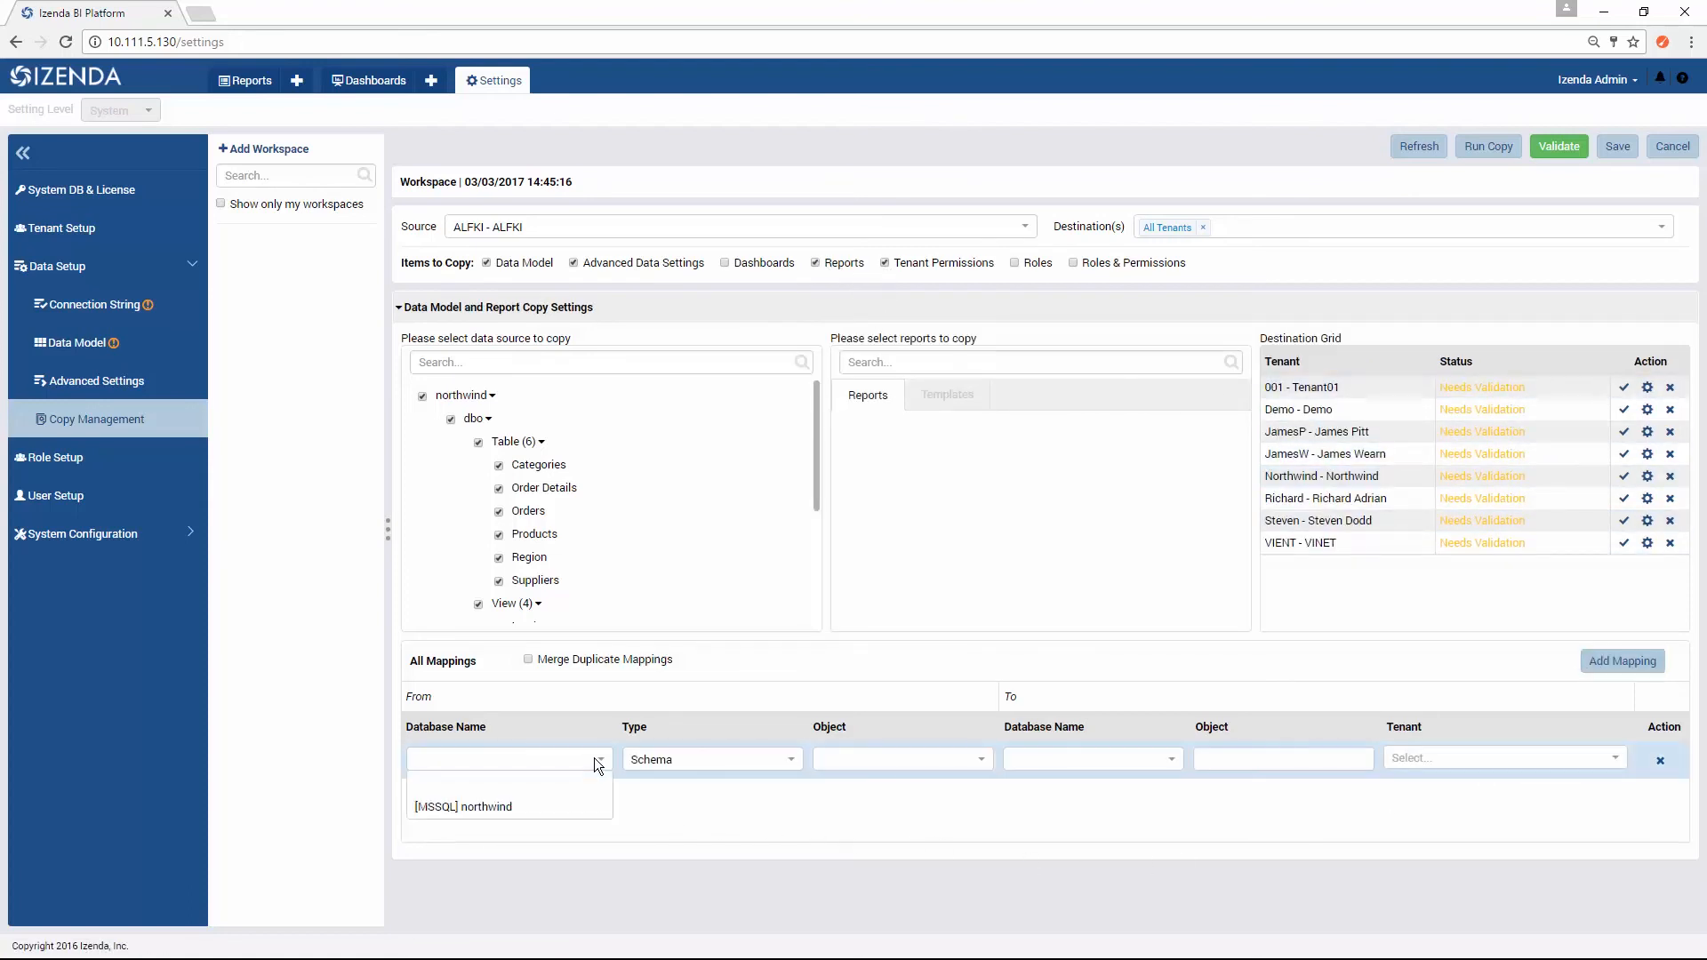
click(583, 807)
click(967, 759)
click(889, 803)
click(1136, 762)
click(1143, 798)
click(1280, 759)
text(dbo)
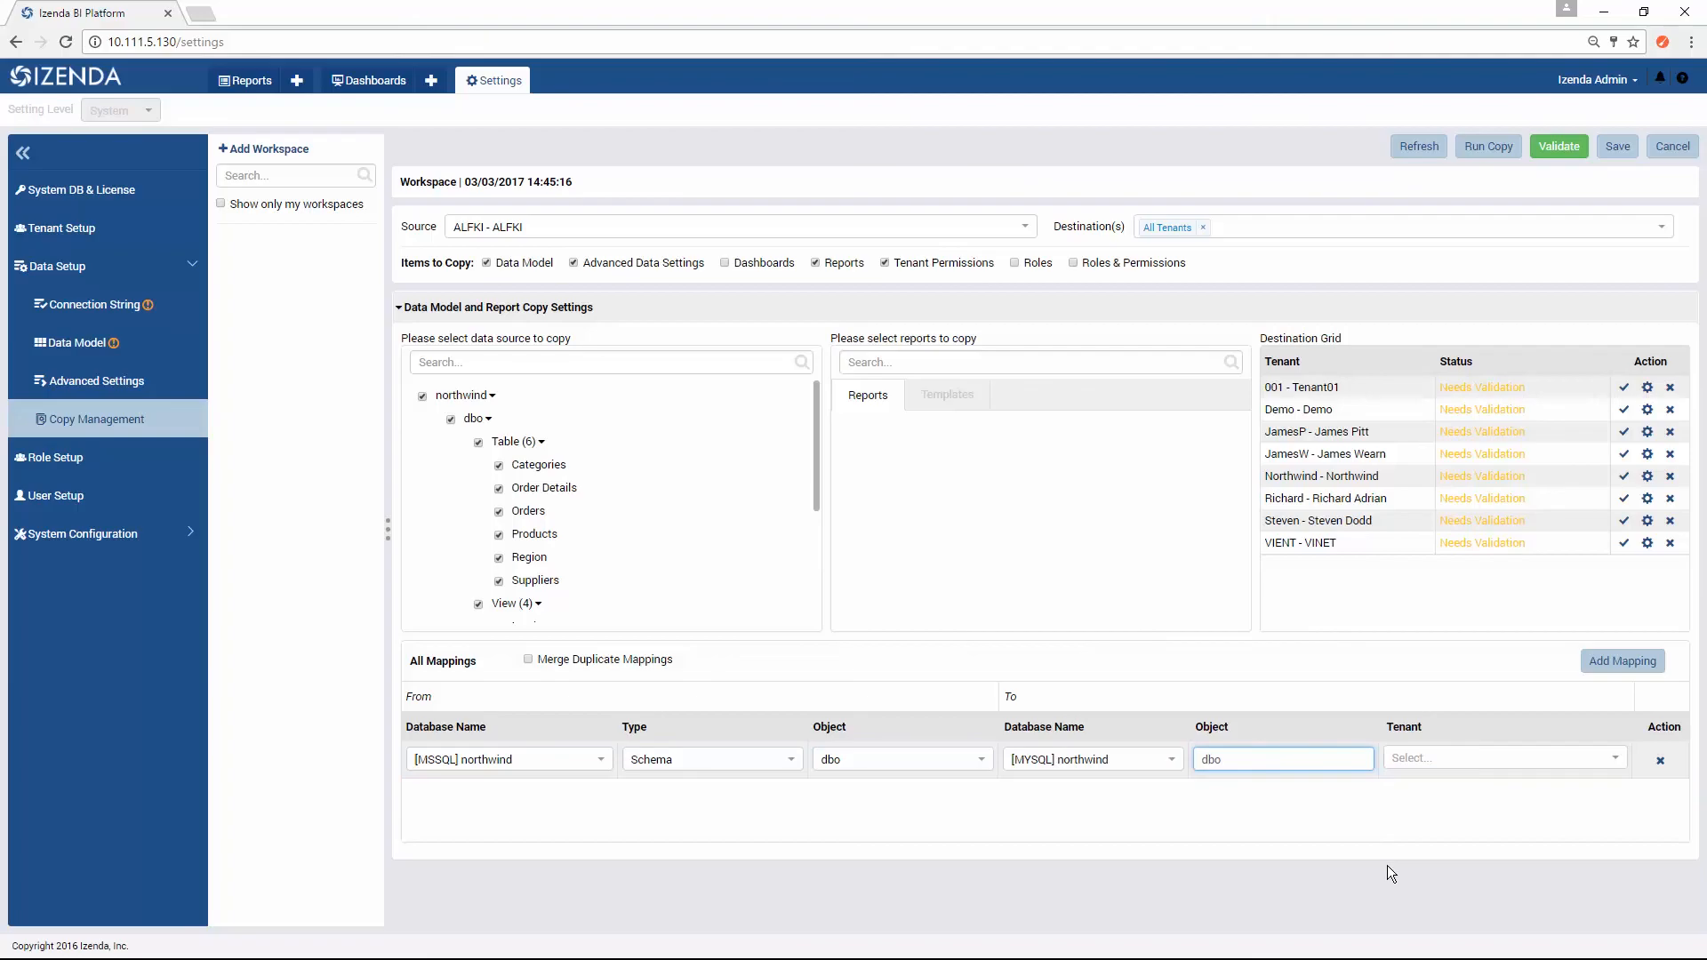